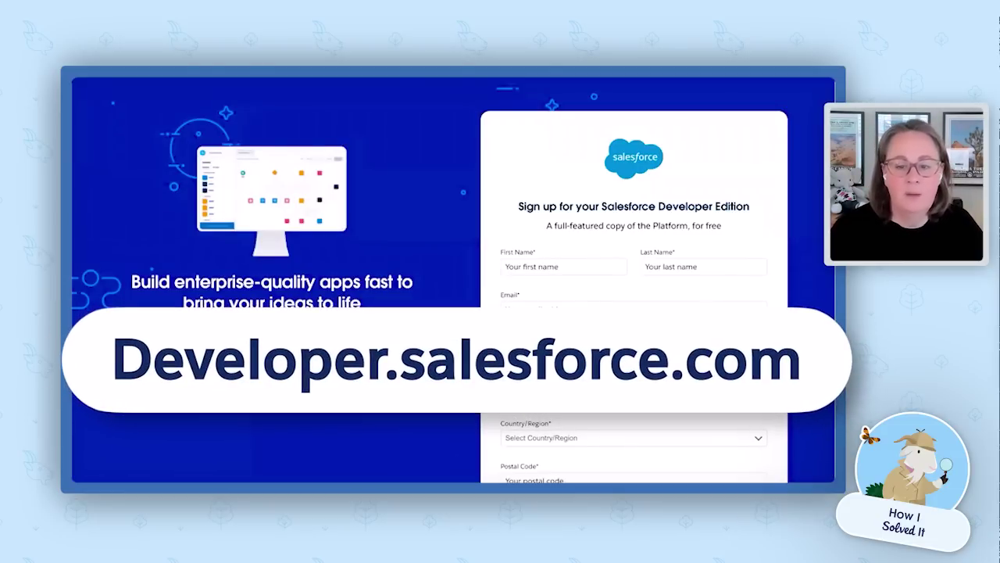
Step: Review the sign-up form for a free Salesforce Developer Edition org
scroll(453, 280, "down", 5)
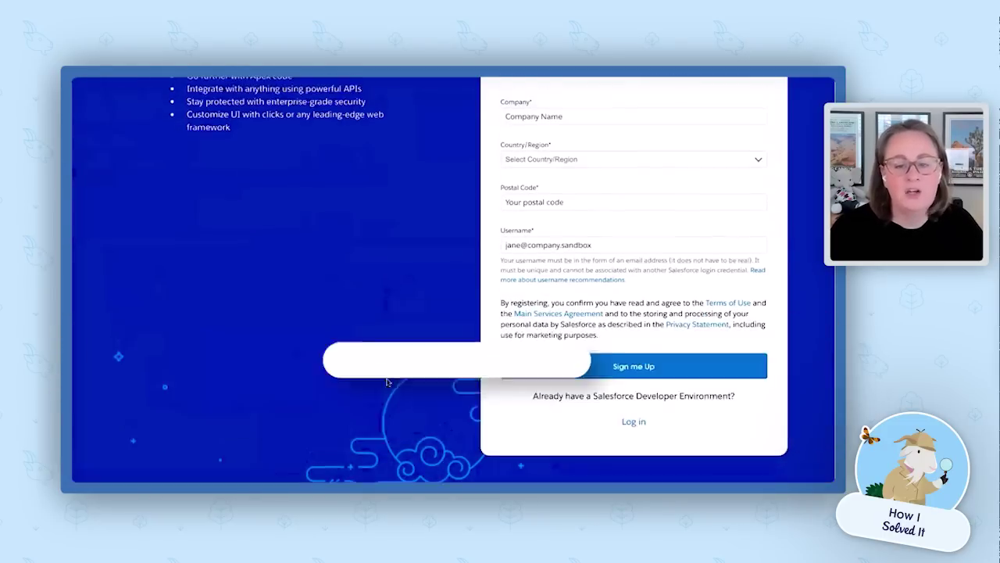
scroll(356, 307, "up", 4)
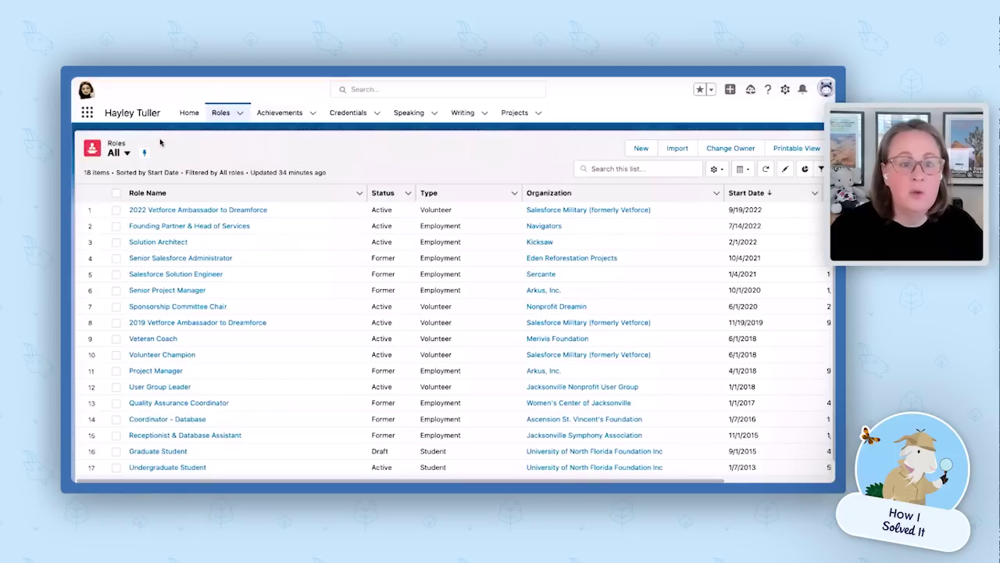
Step: Look over the resume app's home page and Speaking list, and open the Solution Architect role from the Roles list
left_click(188, 113)
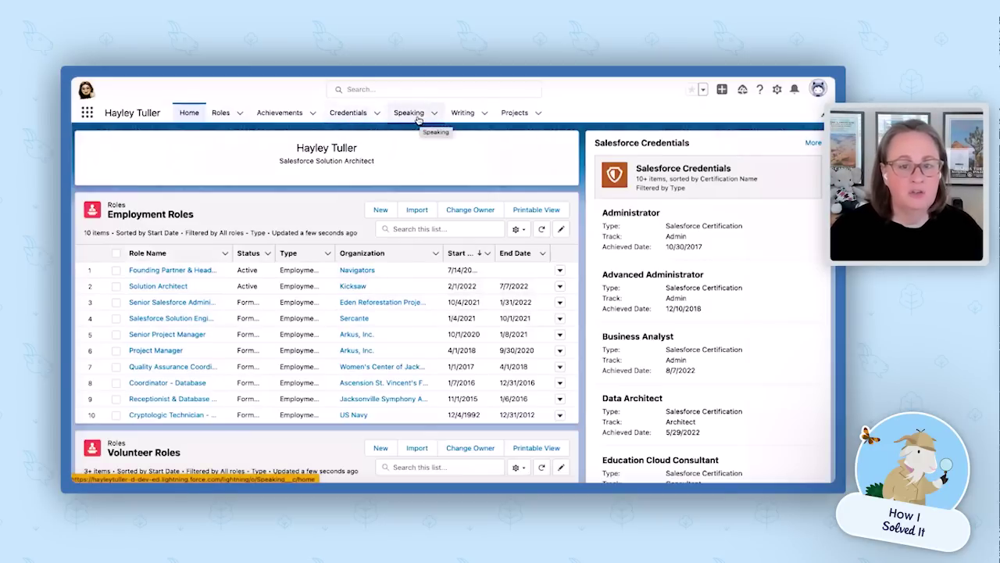
left_click(416, 117)
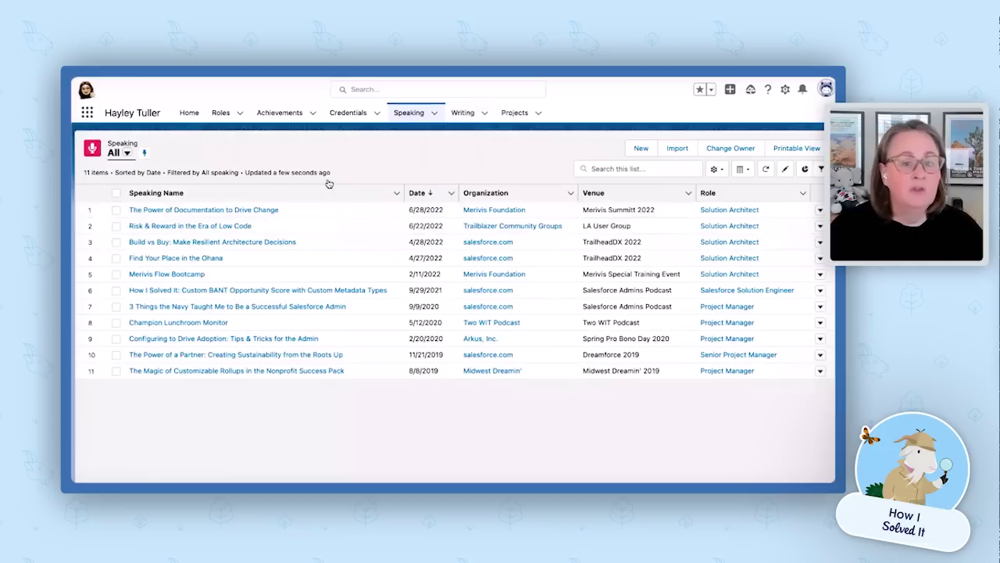
left_click(221, 112)
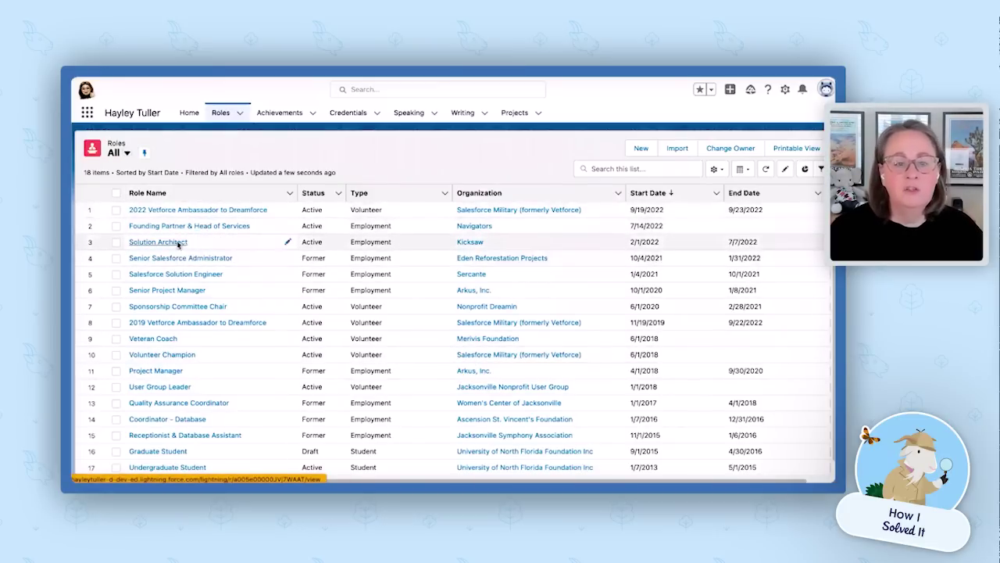
left_click(178, 242)
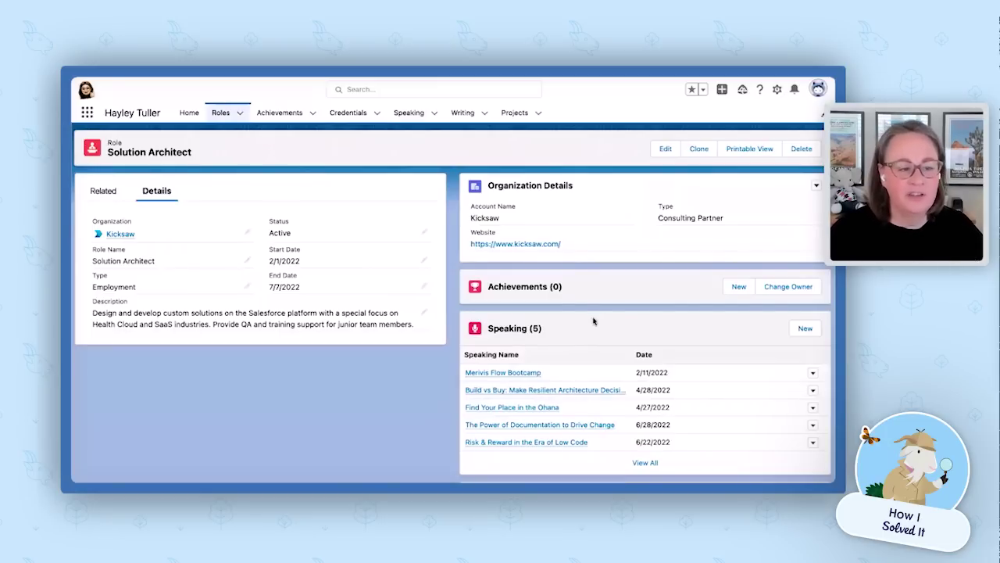
Step: Open the Strategy Designer credential from the Credentials list
left_click(349, 113)
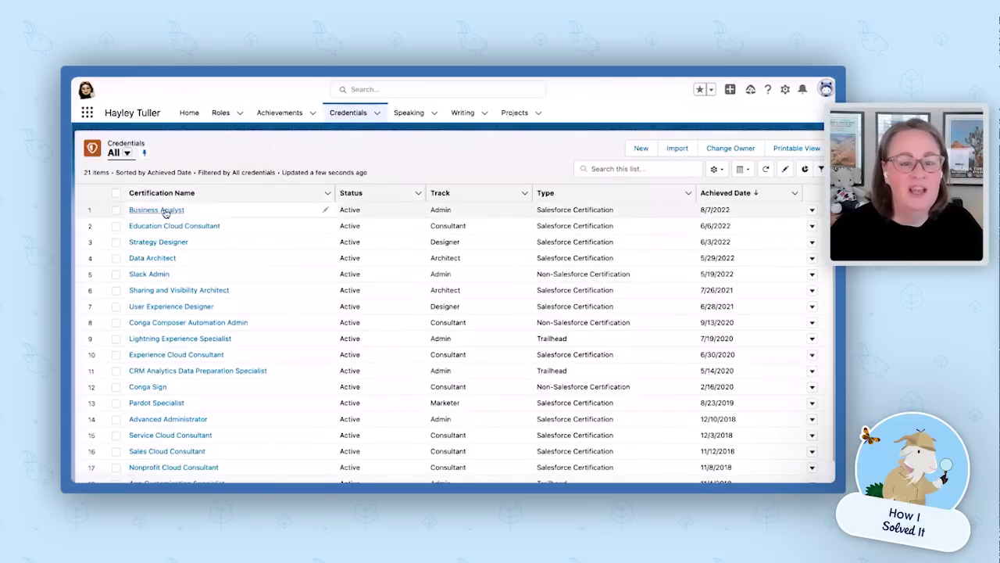
left_click(158, 242)
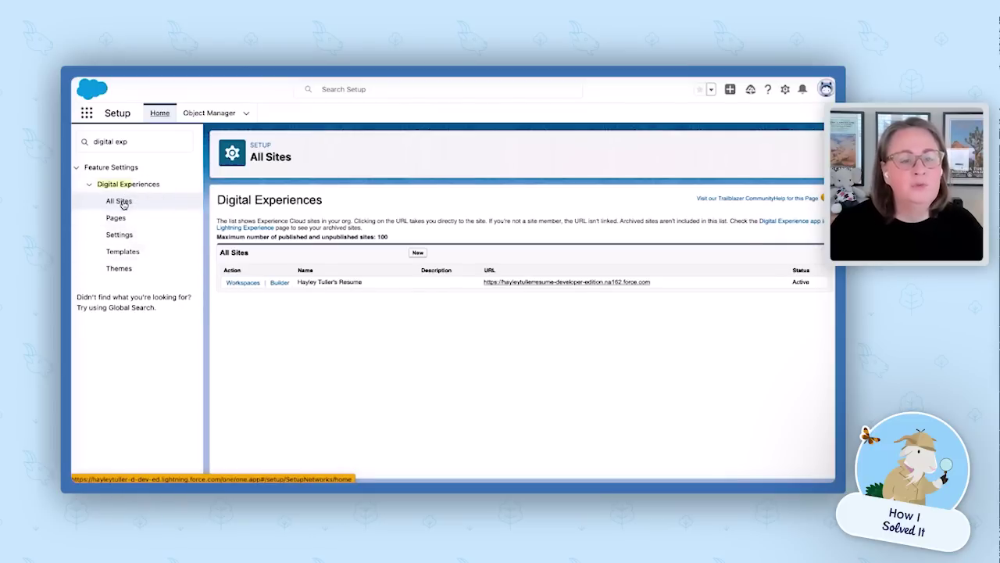
Step: Review the Digital Experiences settings, including the domain name, experience management, and role and user options
left_click(118, 236)
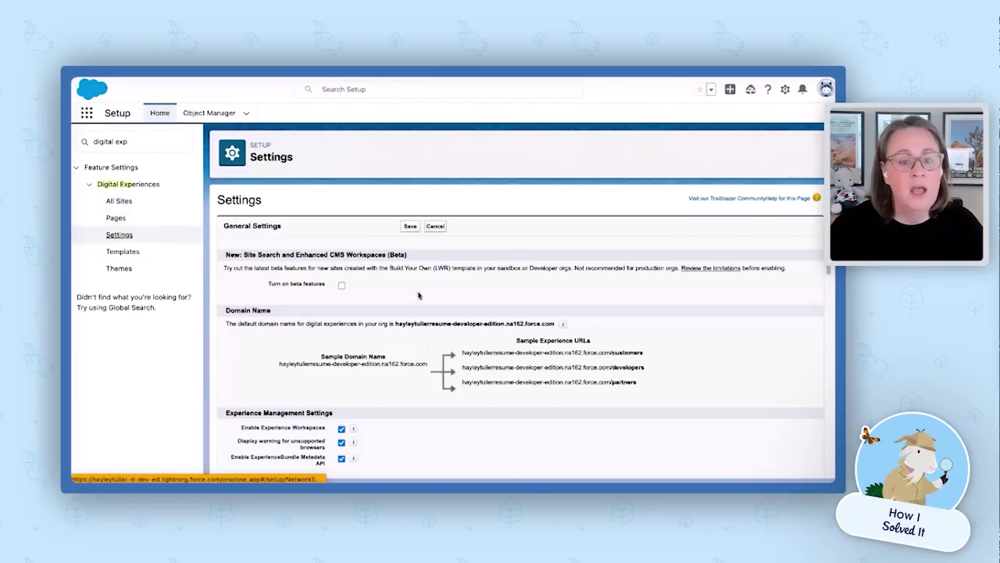
scroll(430, 348, "down", 3)
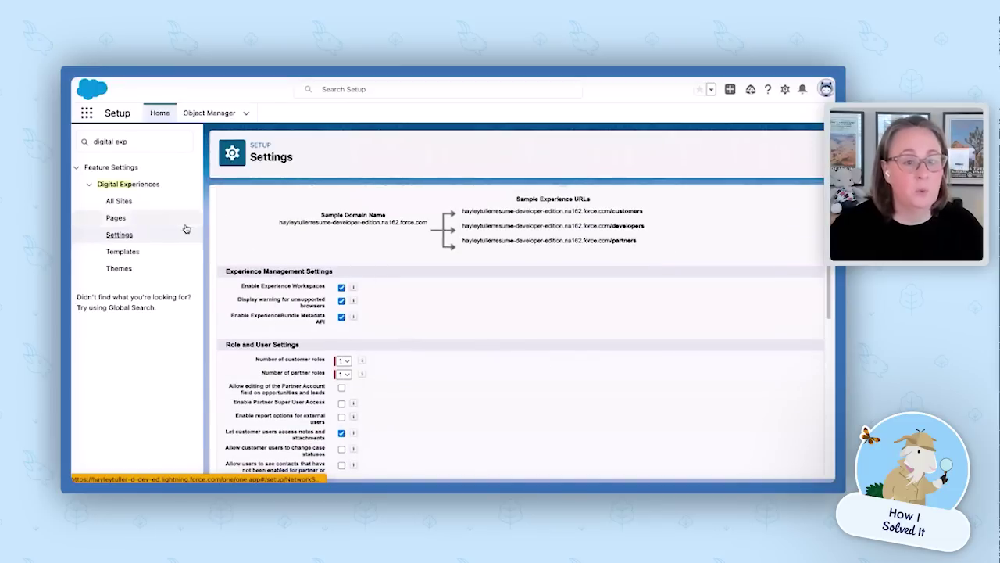
Step: Start a new Digital Experiences site from All Sites and browse the available experience templates
left_click(125, 203)
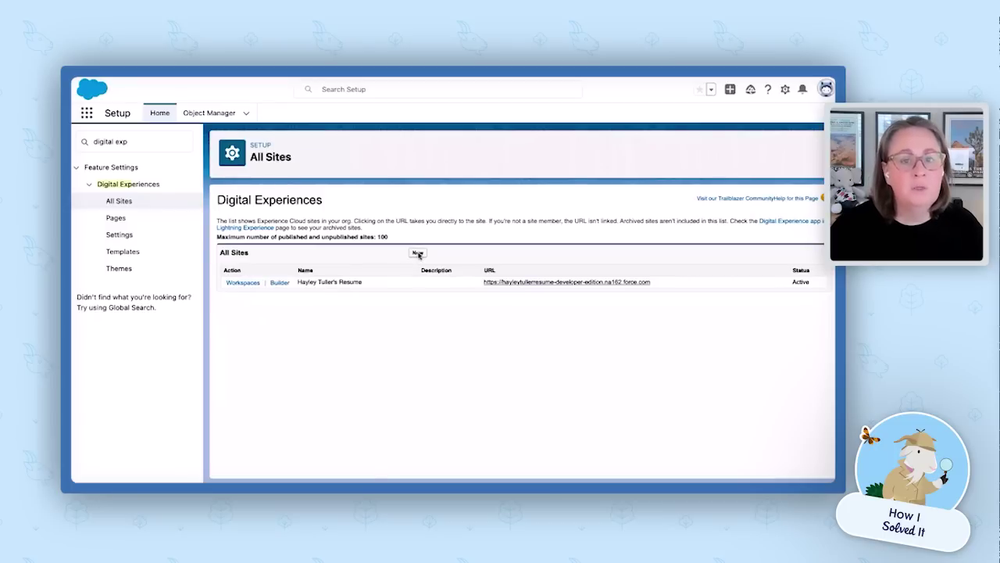
left_click(418, 254)
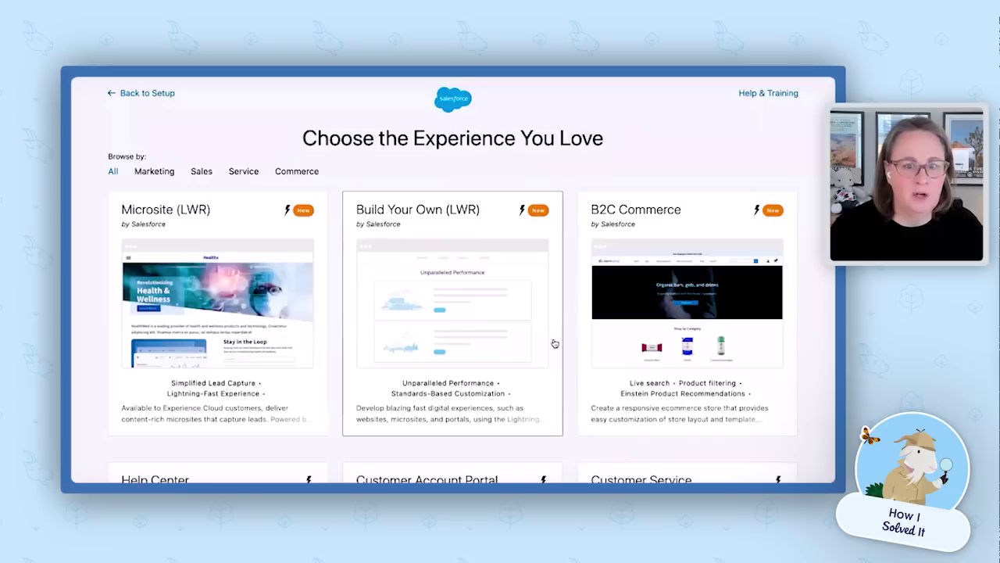
scroll(526, 367, "down", 5)
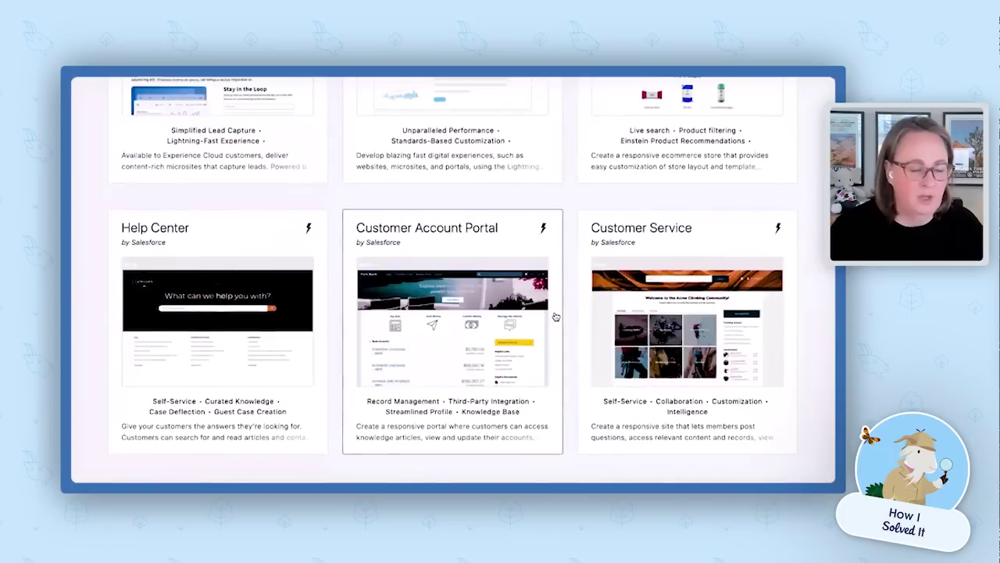
scroll(555, 317, "down", 1)
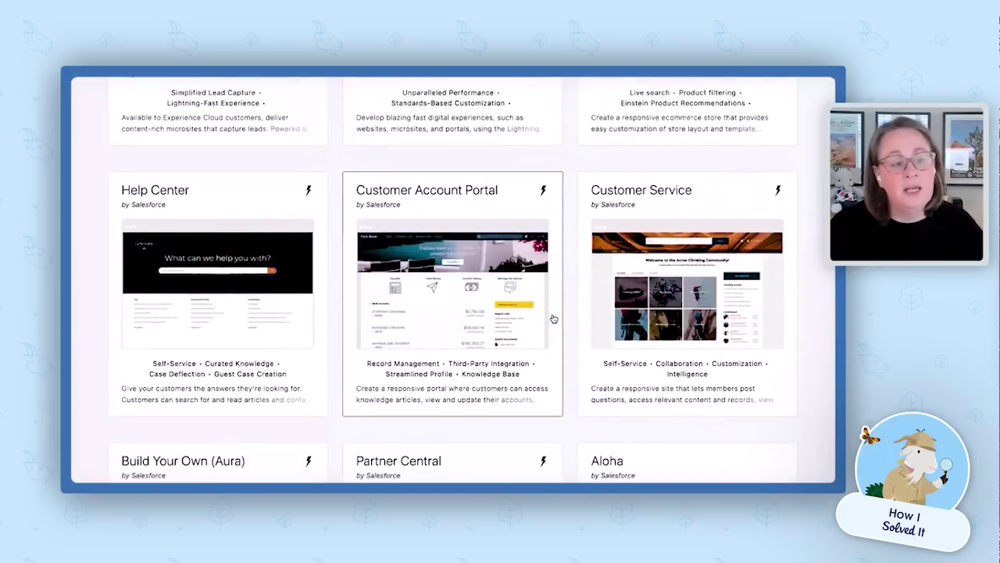
scroll(552, 319, "down", 2)
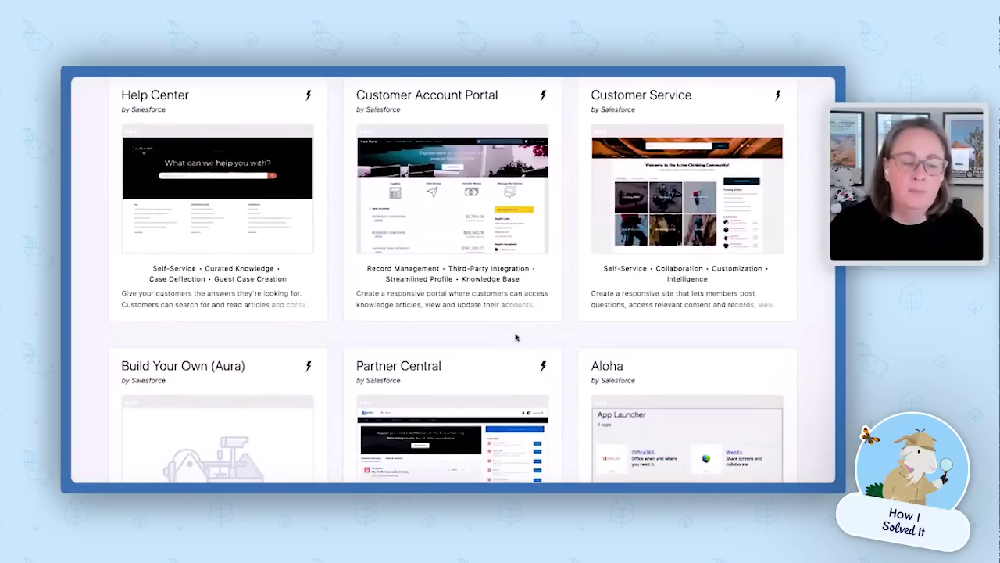
scroll(468, 342, "down", 3)
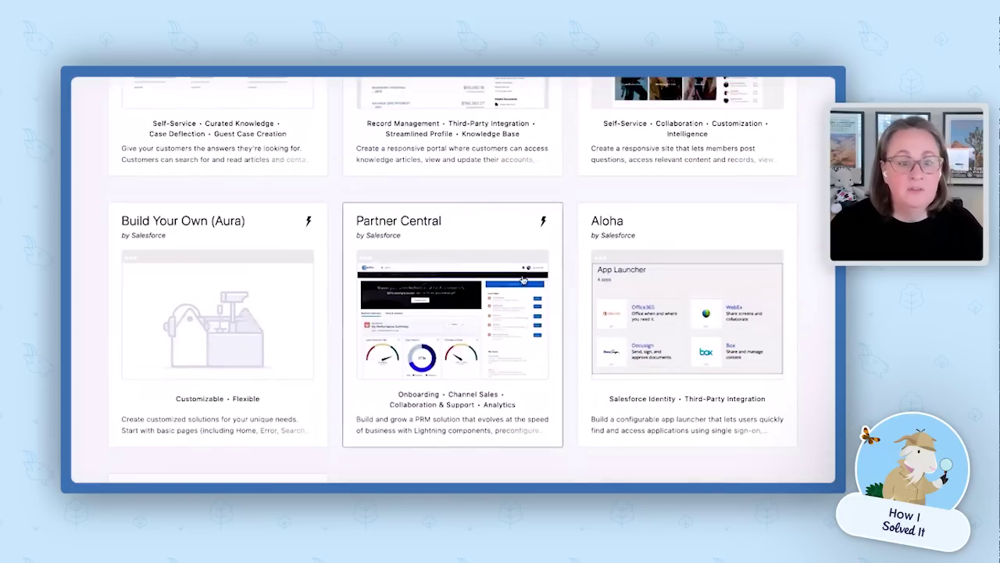
scroll(516, 297, "up", 10)
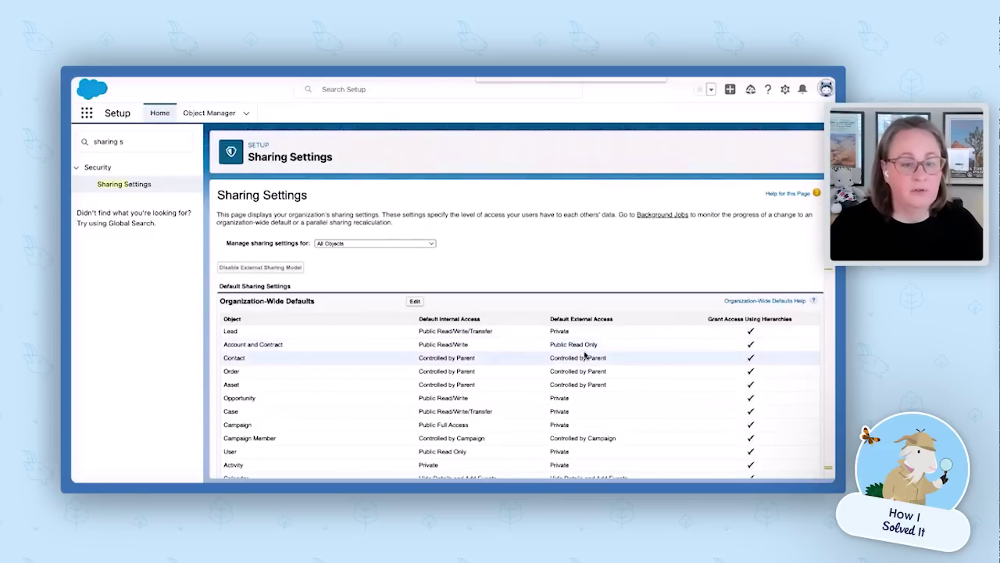
Step: Review the organization-wide defaults for internal and external access in Sharing Settings
scroll(585, 355, "down", 1)
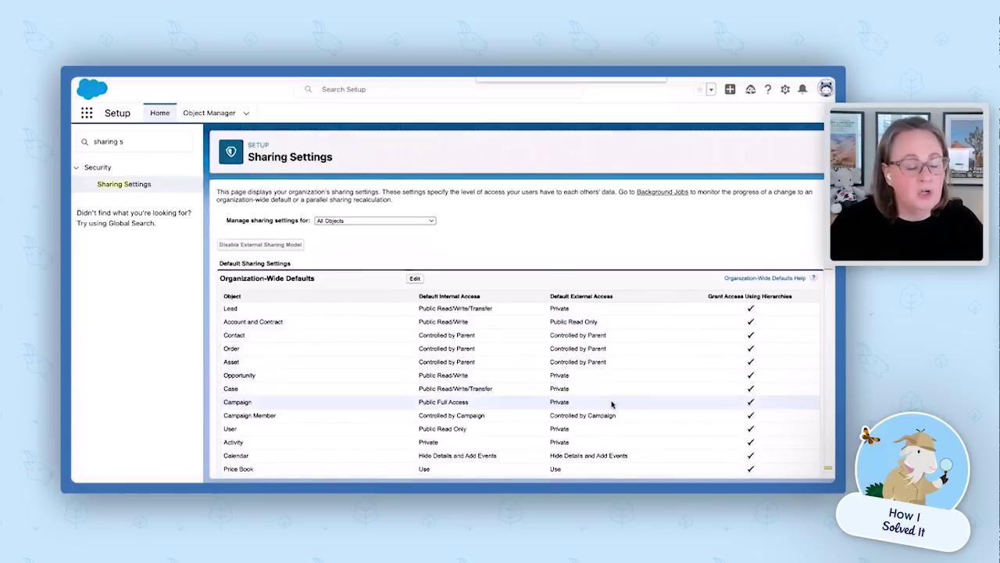
scroll(612, 395, "down", 2)
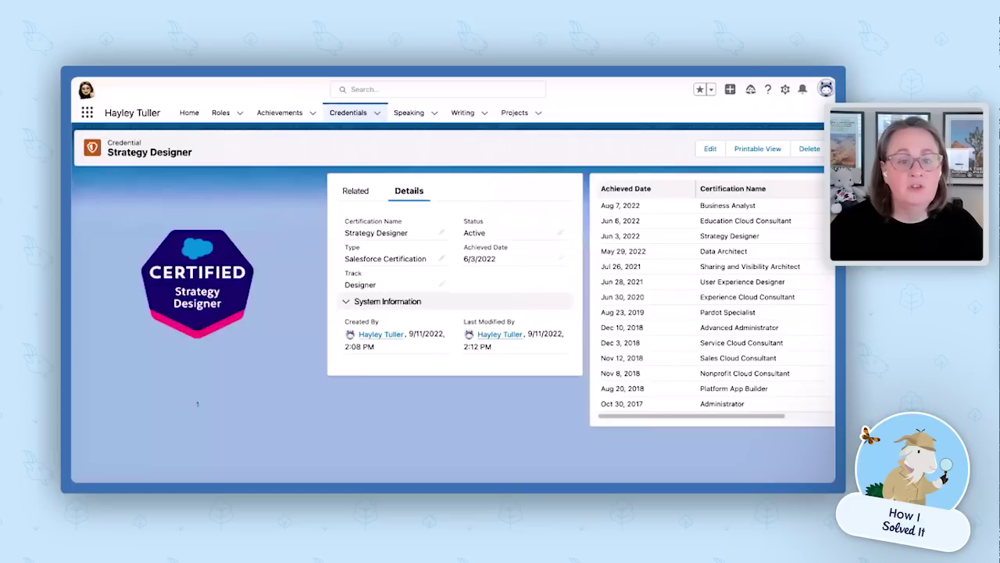
Step: Open the Founding Partner & Head of Services role for editing and show the choices for its Status field
left_click(221, 114)
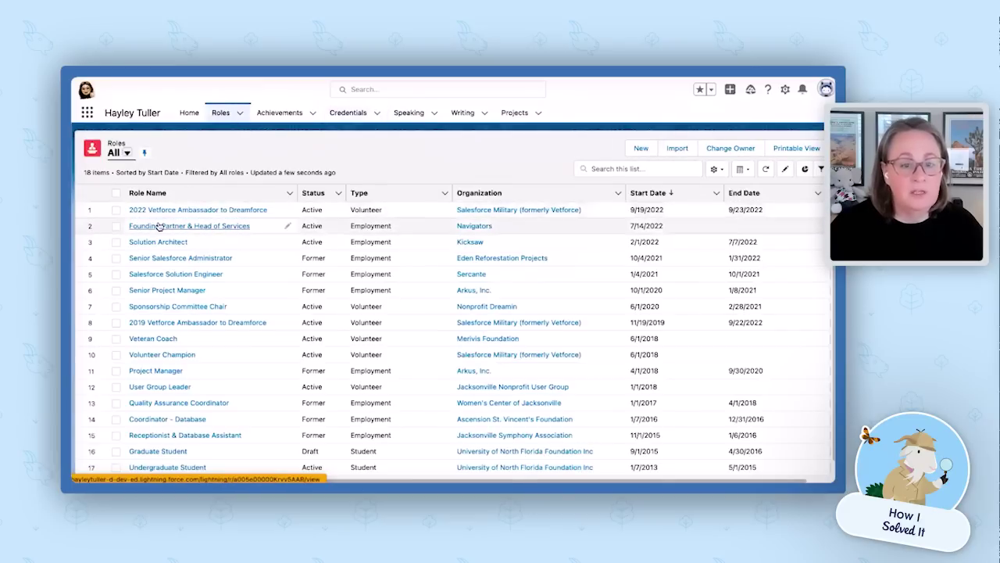
left_click(157, 226)
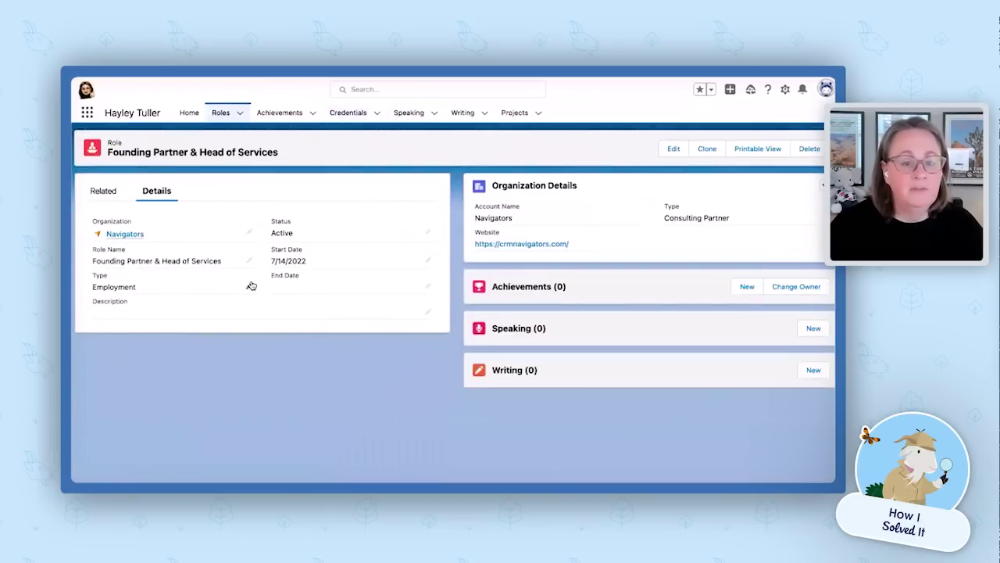
left_click(427, 236)
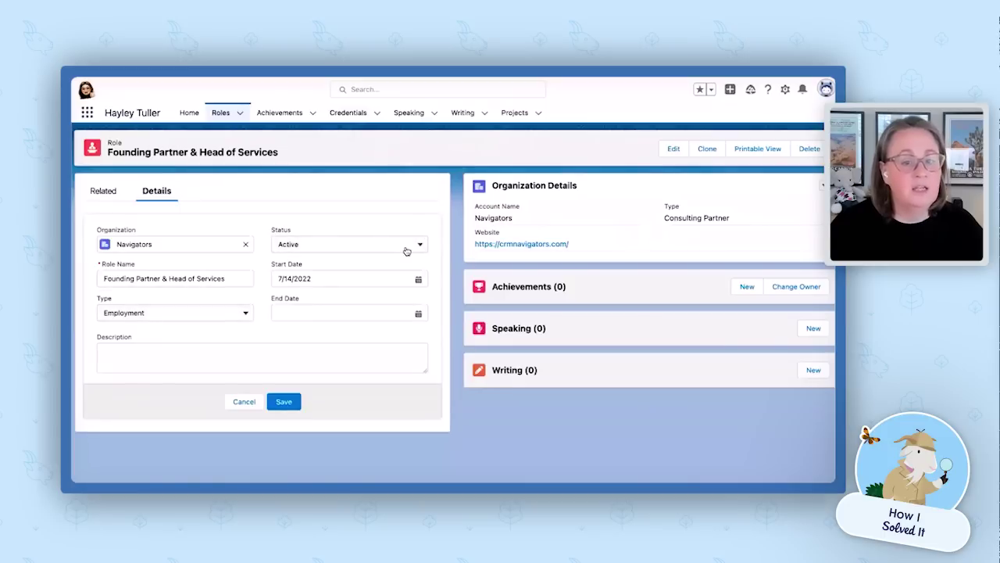
left_click(403, 245)
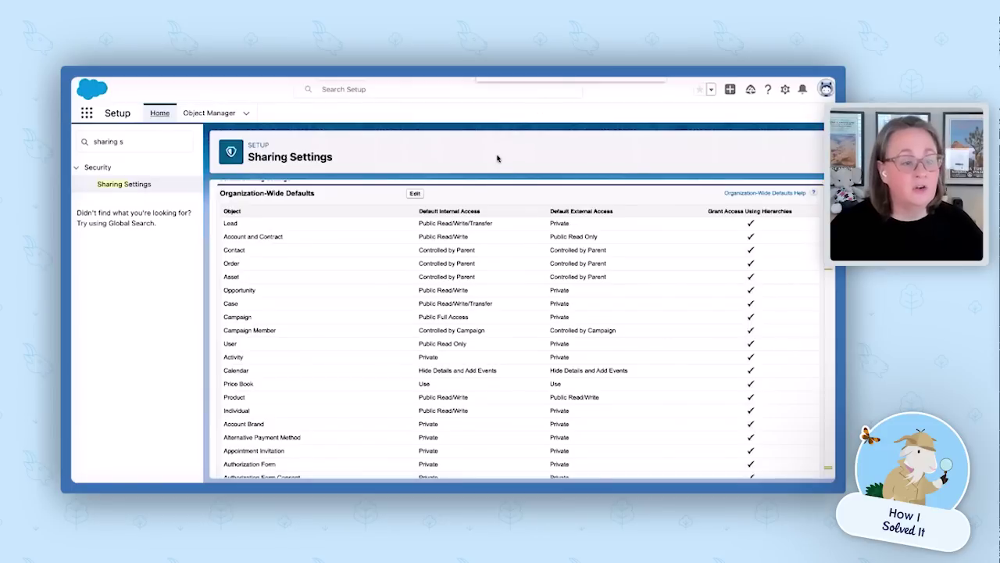
Step: Find the Role Sharing Rules among the custom object rules in Sharing Settings
scroll(488, 258, "up", 3)
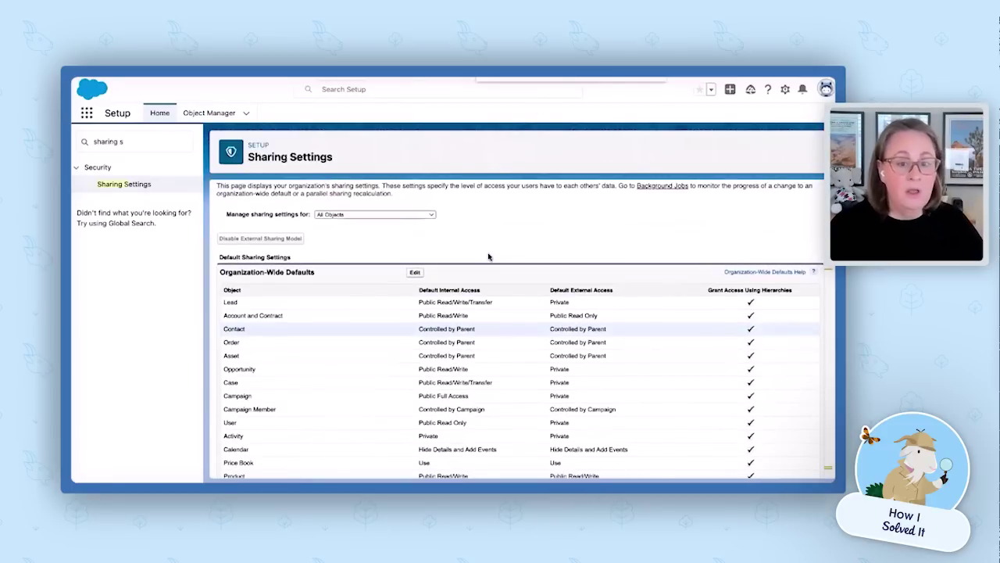
key("Return")
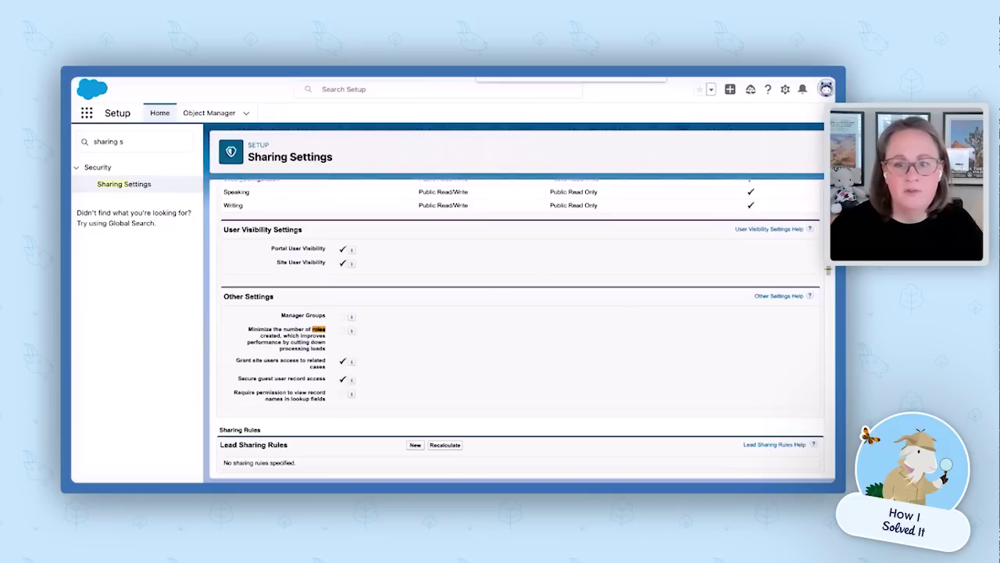
scroll(535, 307, "up", 5)
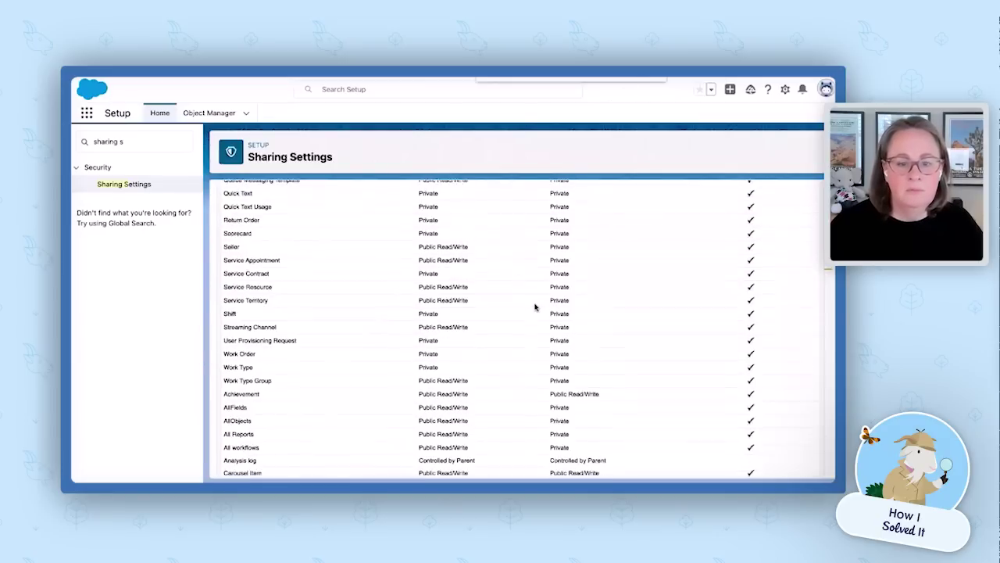
scroll(535, 307, "down", 12)
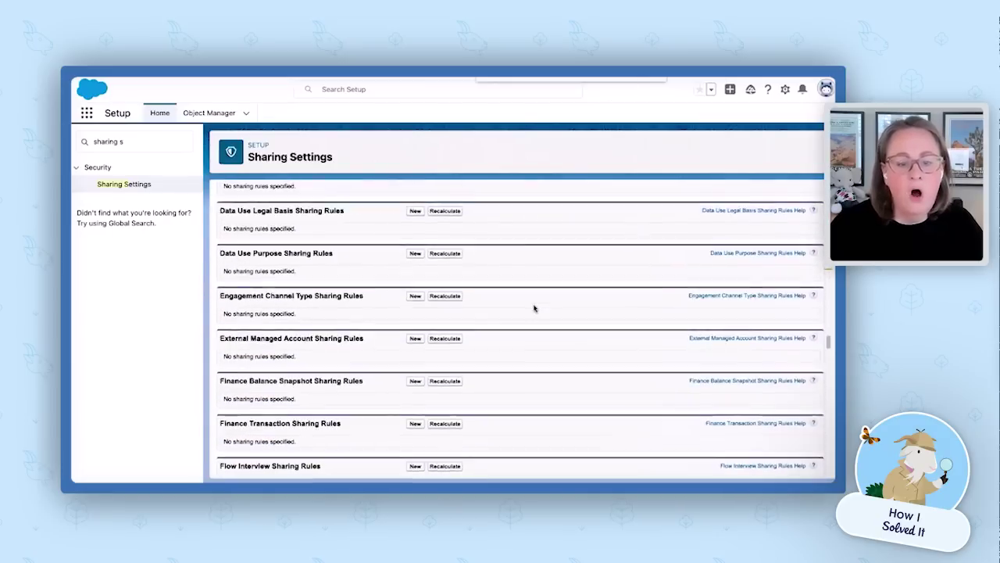
scroll(534, 307, "down", 12)
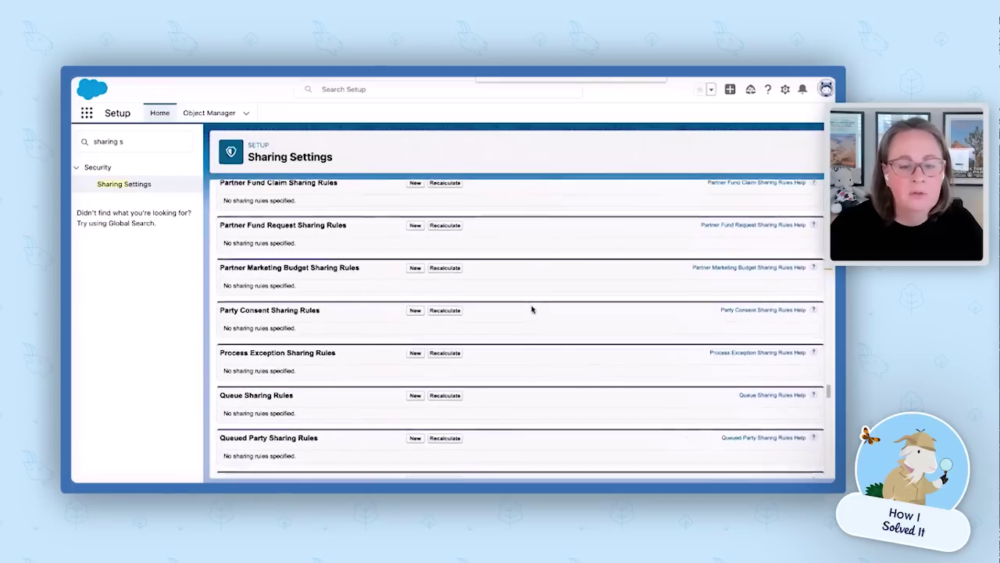
scroll(531, 309, "down", 10)
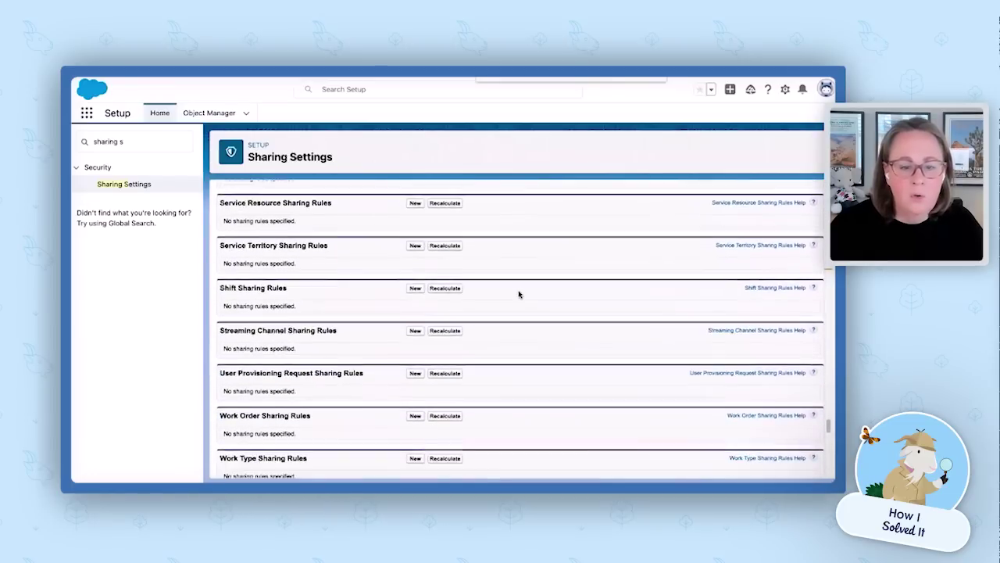
scroll(518, 294, "down", 12)
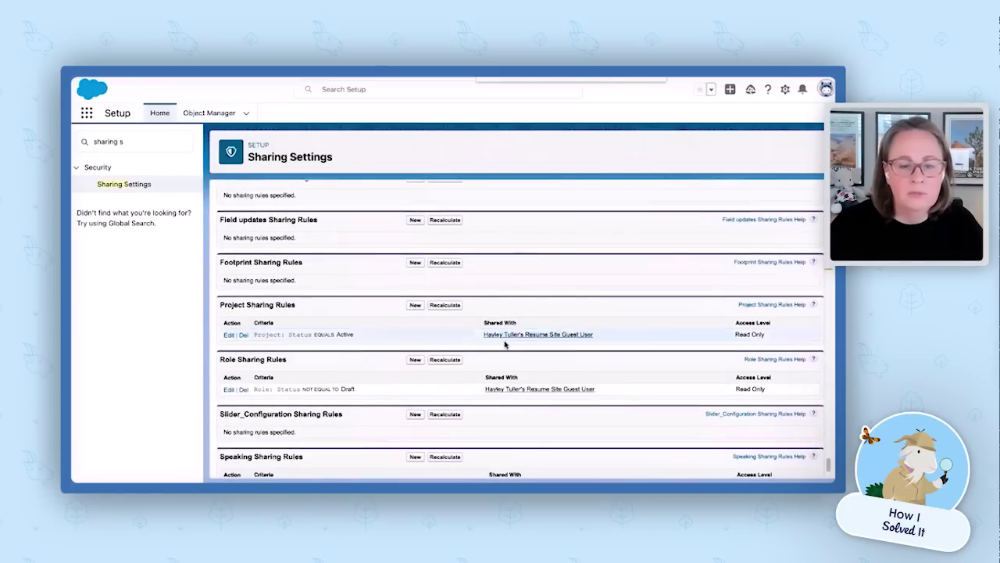
scroll(505, 344, "down", 3)
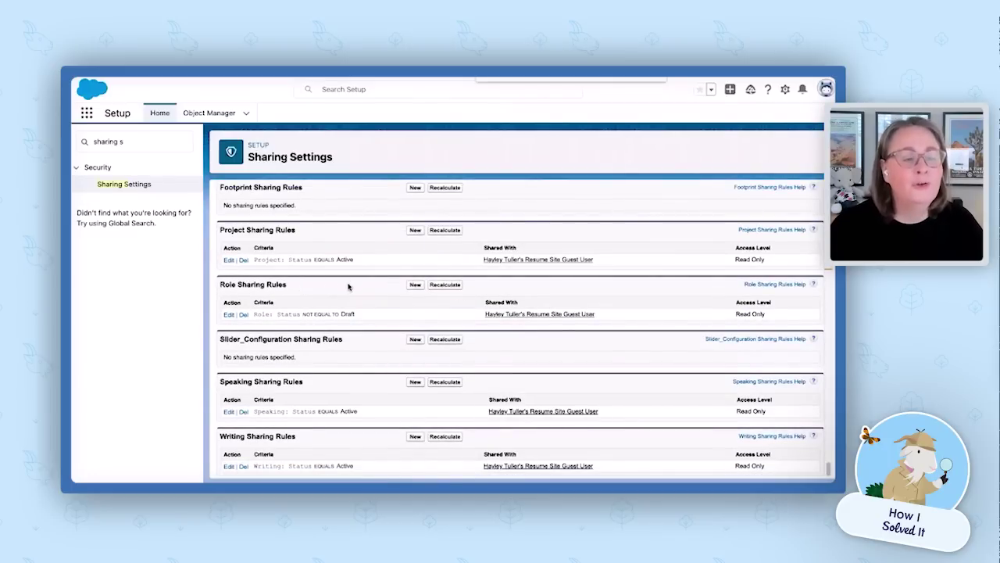
Step: Open the existing Role sharing rule for editing and examine its status criteria, access level and the guest user it is shared with
left_click(229, 314)
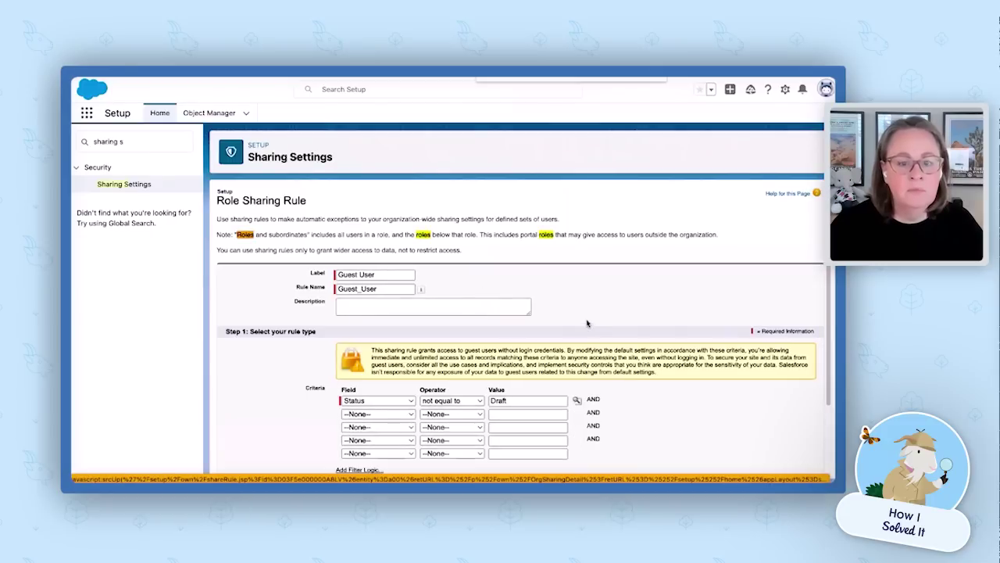
scroll(606, 328, "down", 2)
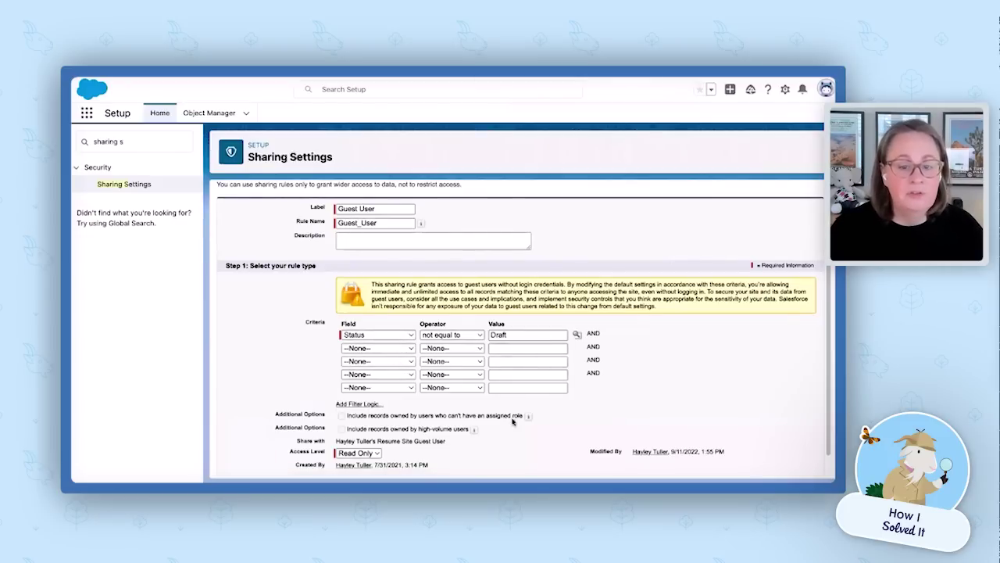
scroll(532, 425, "down", 2)
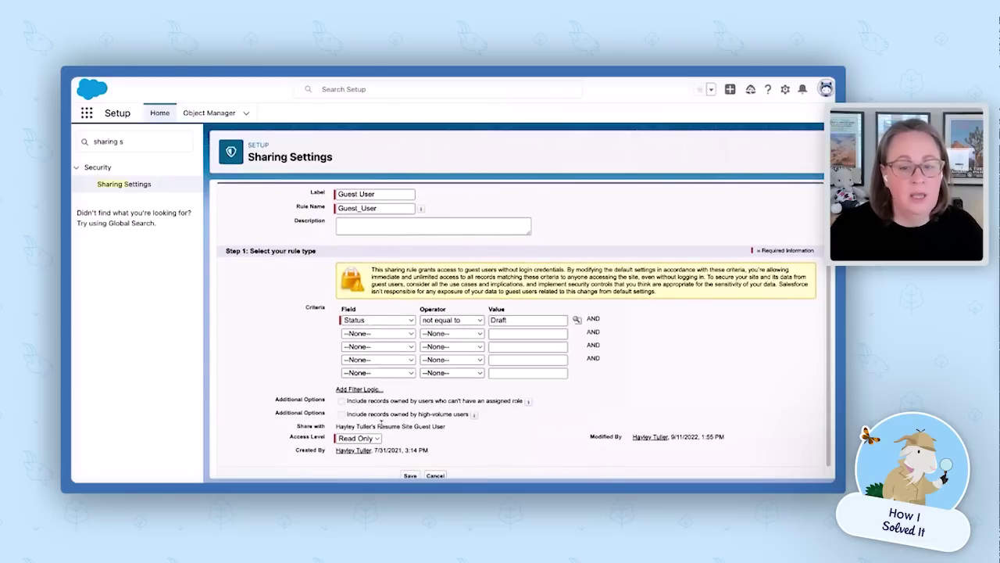
left_click_drag(333, 427, 466, 435)
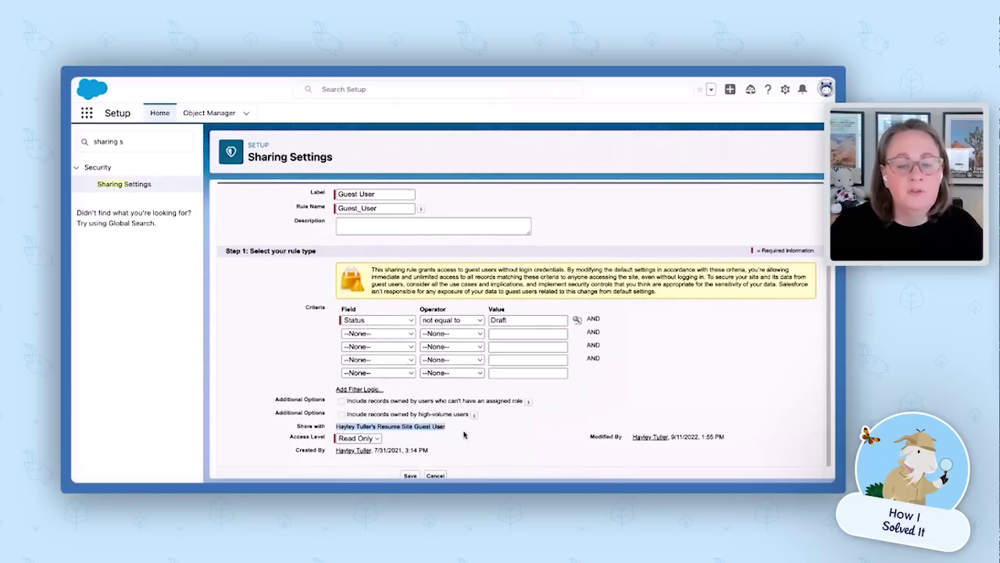
Step: Examine the guest user that the Role sharing rule is shared with and its access level at a larger display size
left_click(489, 432)
key("ctrl+plus")
key("ctrl+plus")
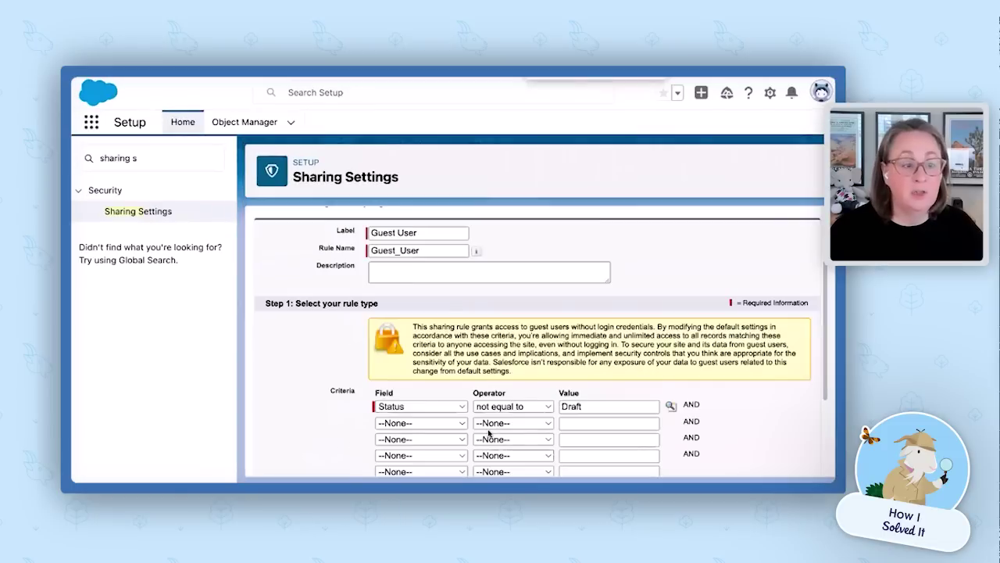
scroll(572, 398, "down", 3)
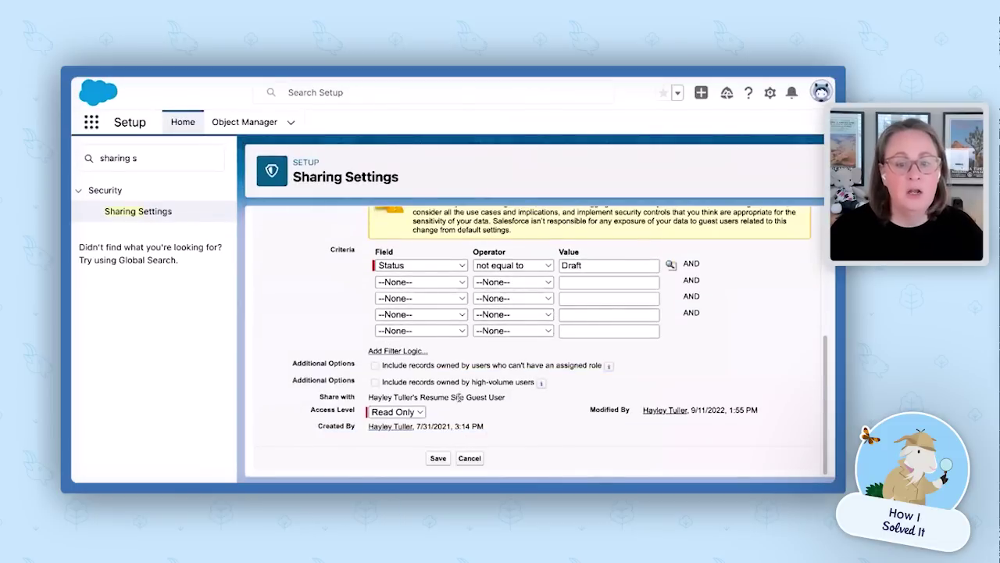
left_click_drag(423, 396, 530, 404)
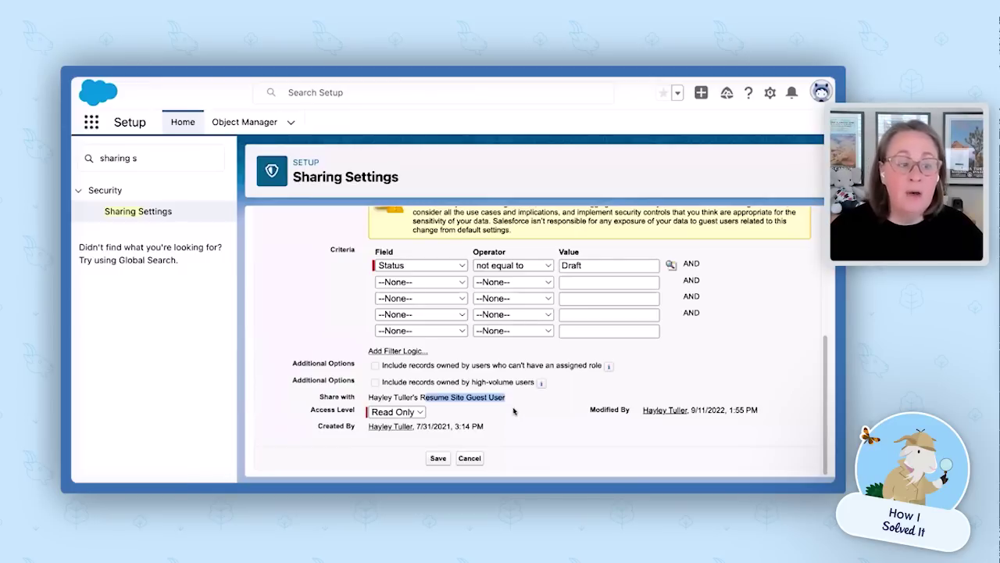
key("ctrl+minus")
key("ctrl+minus")
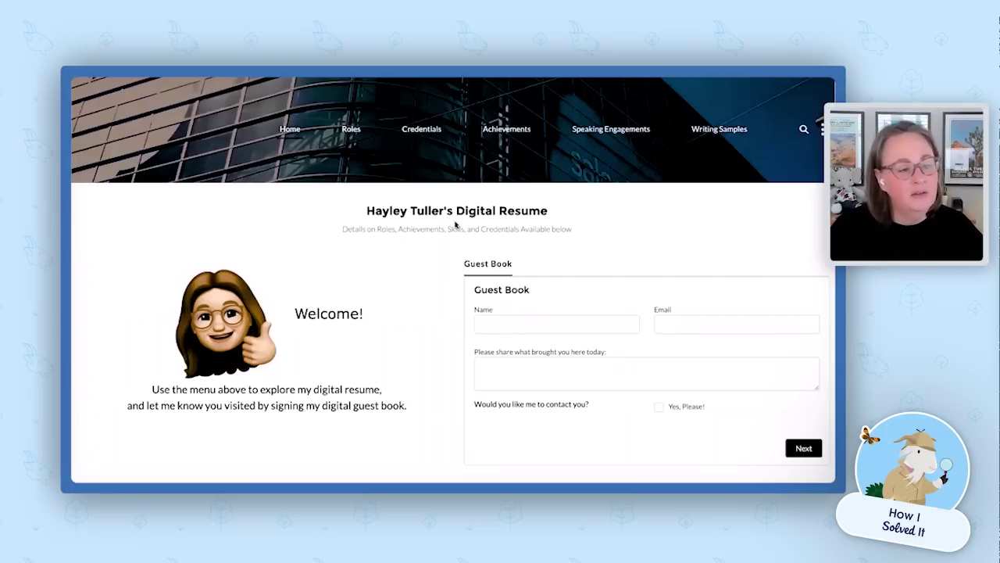
Step: View the Guest Book form on the public resume site, and open the Founding Partner & Head of Services record from the Roles list
left_click(558, 322)
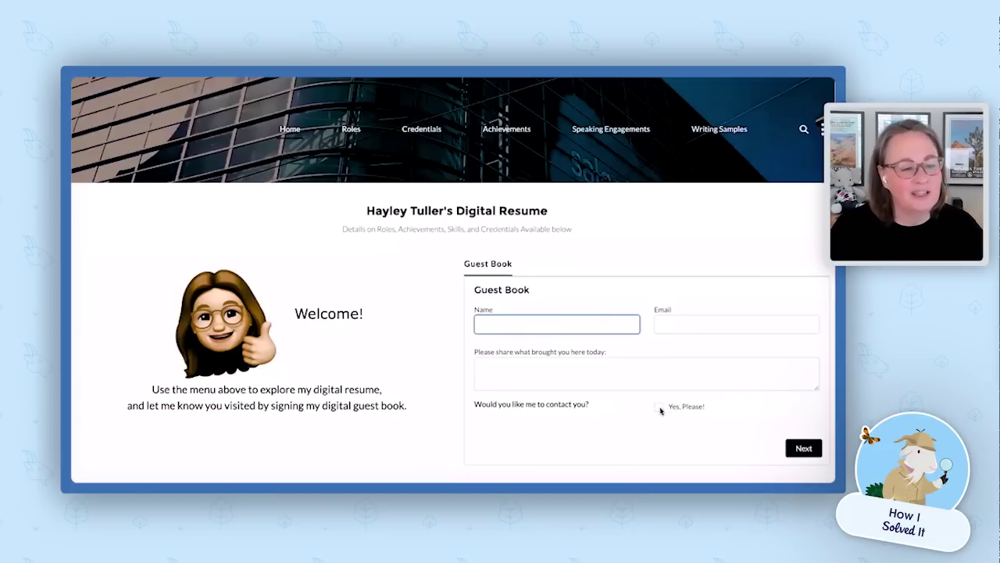
left_click(353, 131)
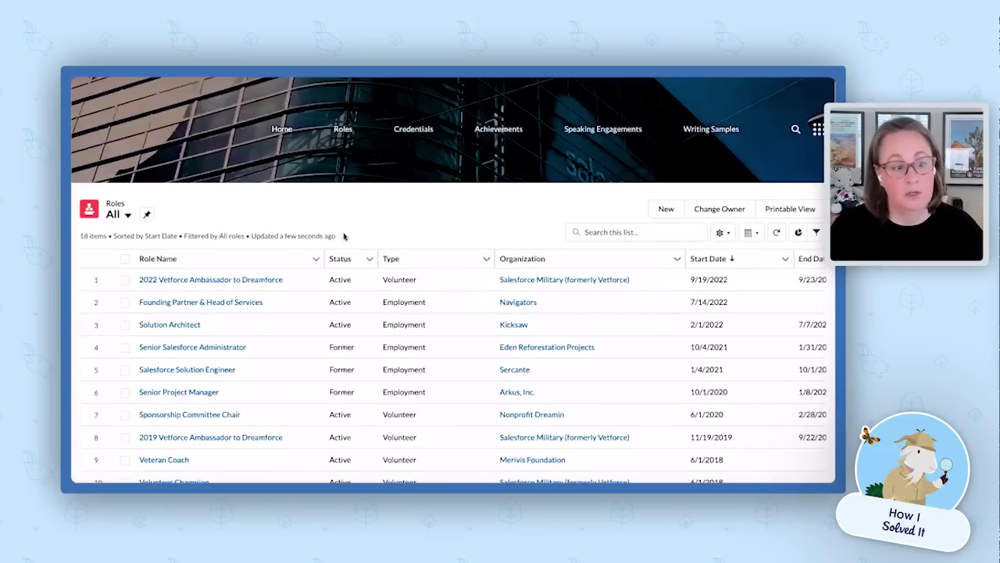
left_click(204, 301)
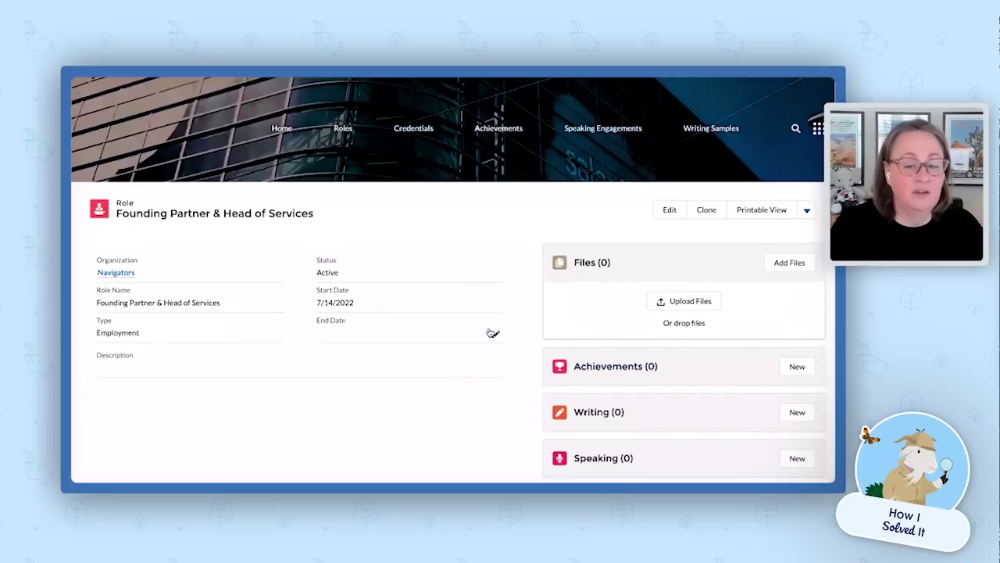
Step: Open the Business Analyst record from the site's Credentials list and view its details and certification badge image
left_click(426, 129)
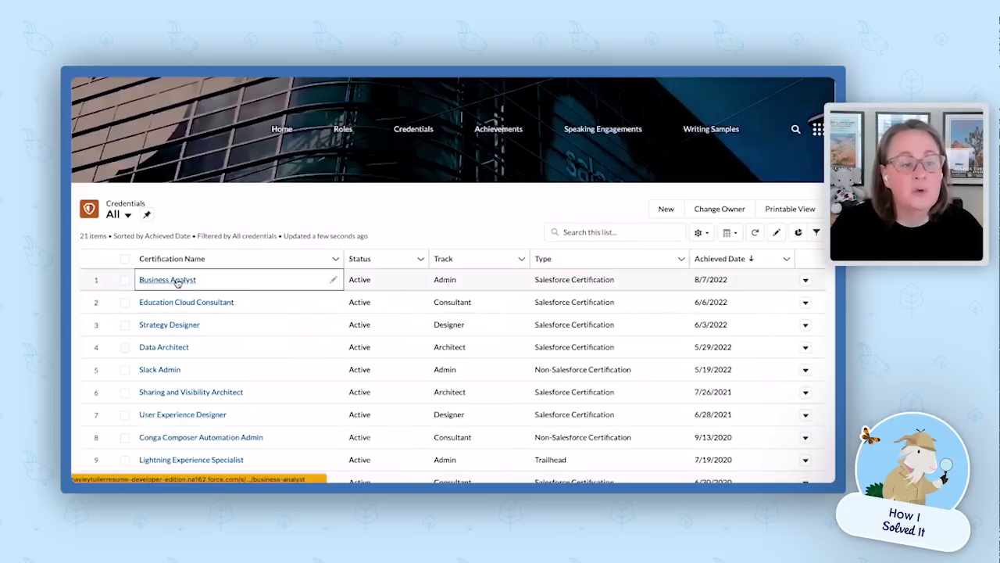
left_click(177, 281)
scroll(567, 414, "down", 2)
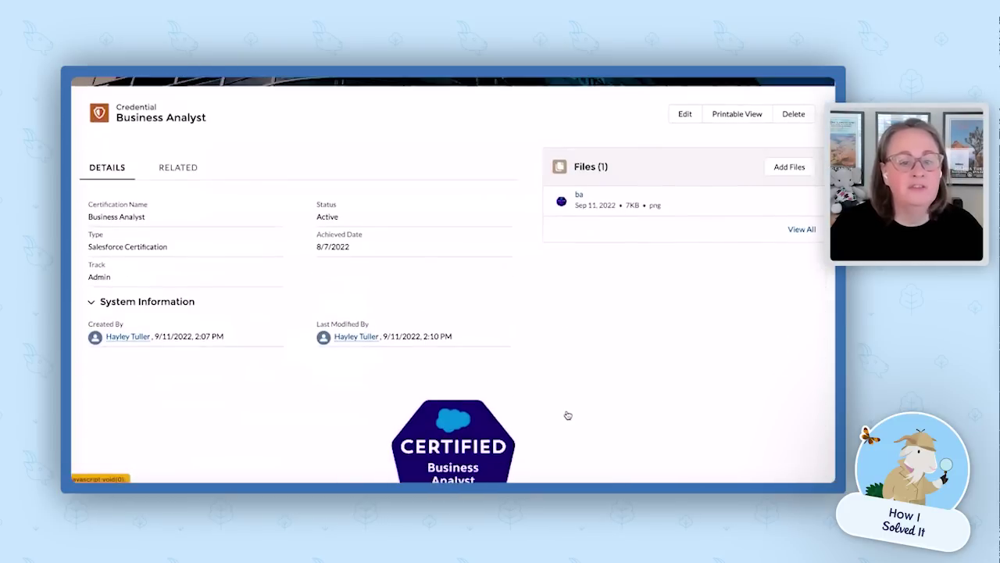
scroll(567, 415, "down", 1)
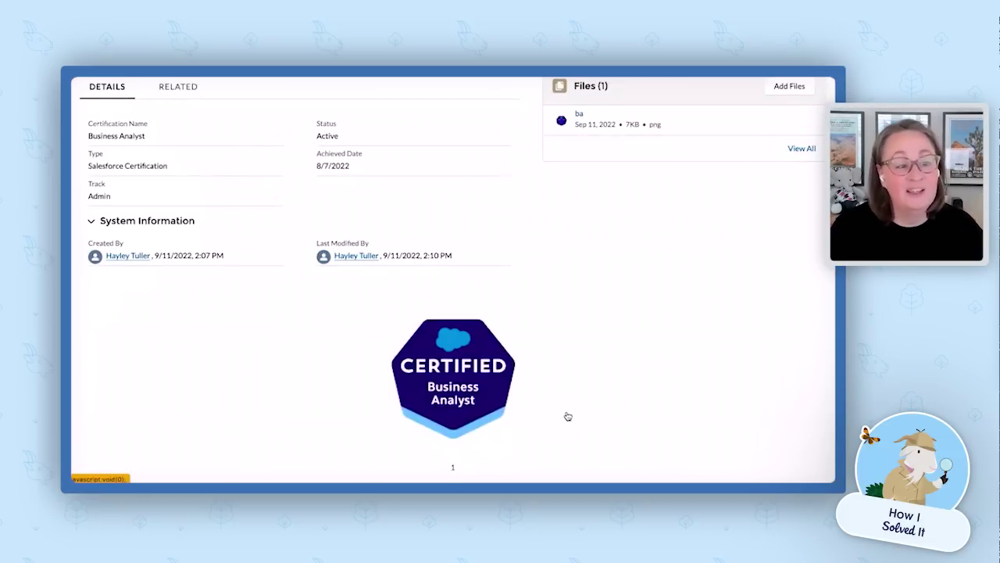
scroll(554, 383, "up", 1)
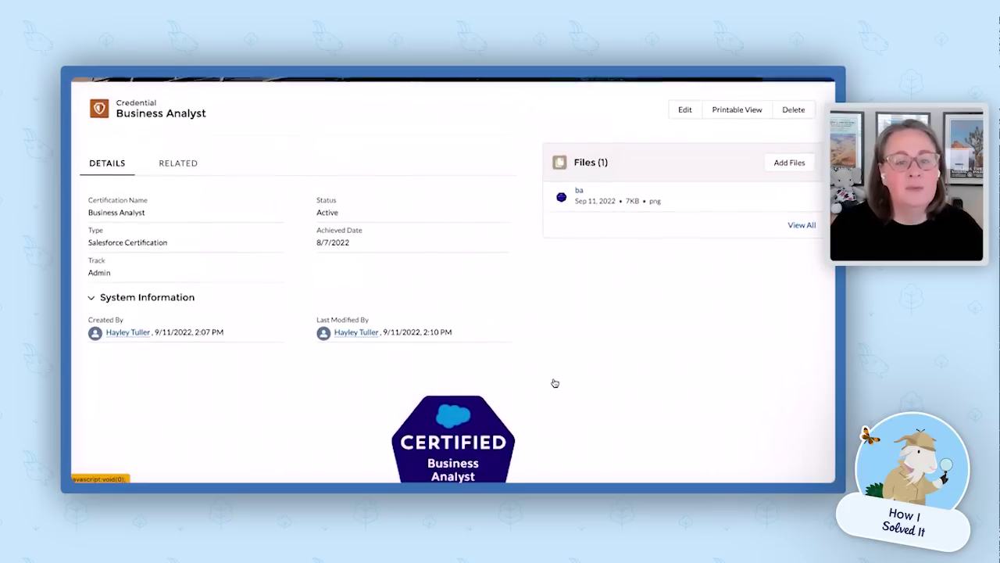
scroll(554, 383, "up", 1)
Step: View the speaking engagement records The Power of Documentation to Drive Change and Risk & Reward in the Era of Low Code
left_click(603, 130)
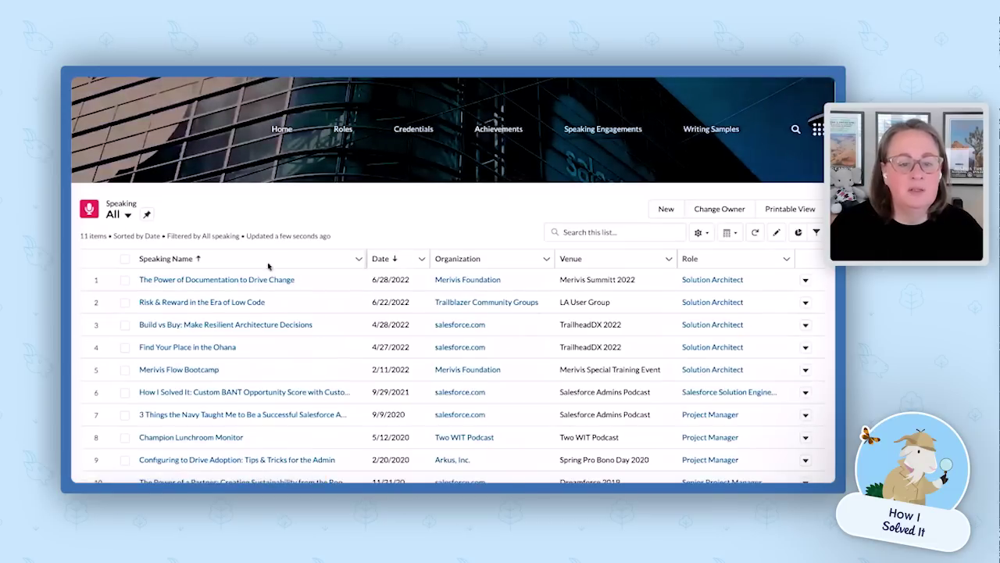
left_click(258, 280)
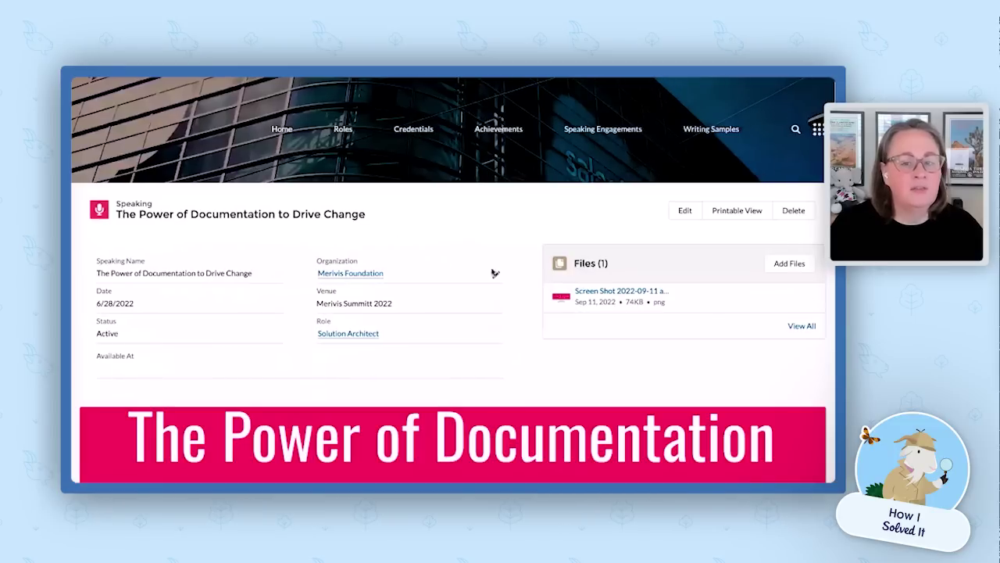
scroll(561, 374, "down", 3)
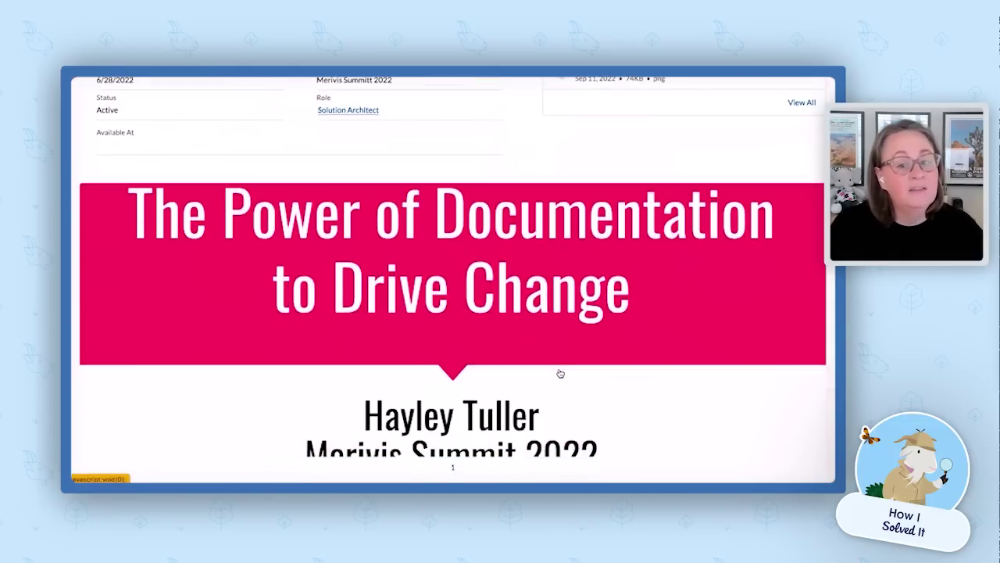
scroll(560, 373, "up", 3)
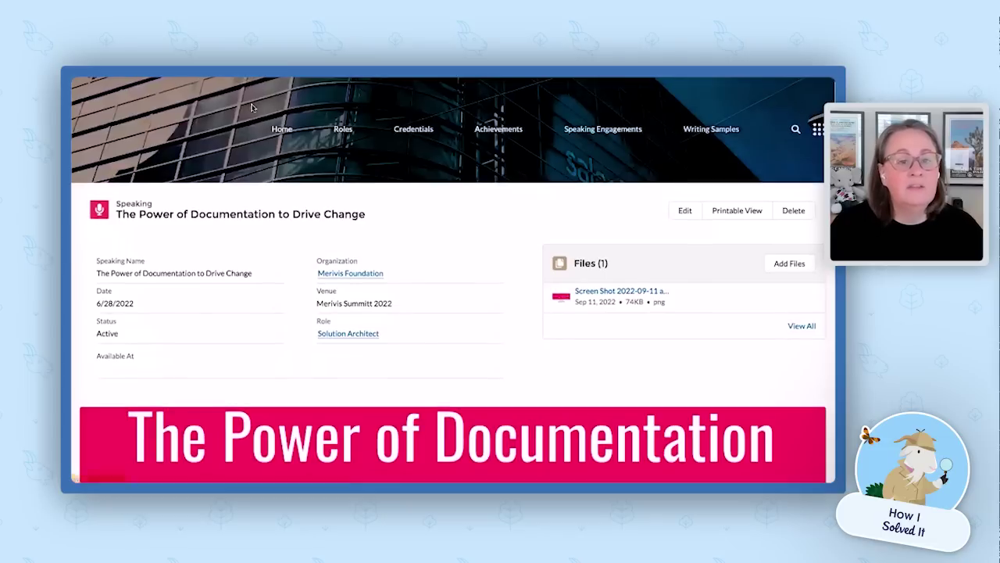
key("alt+Left")
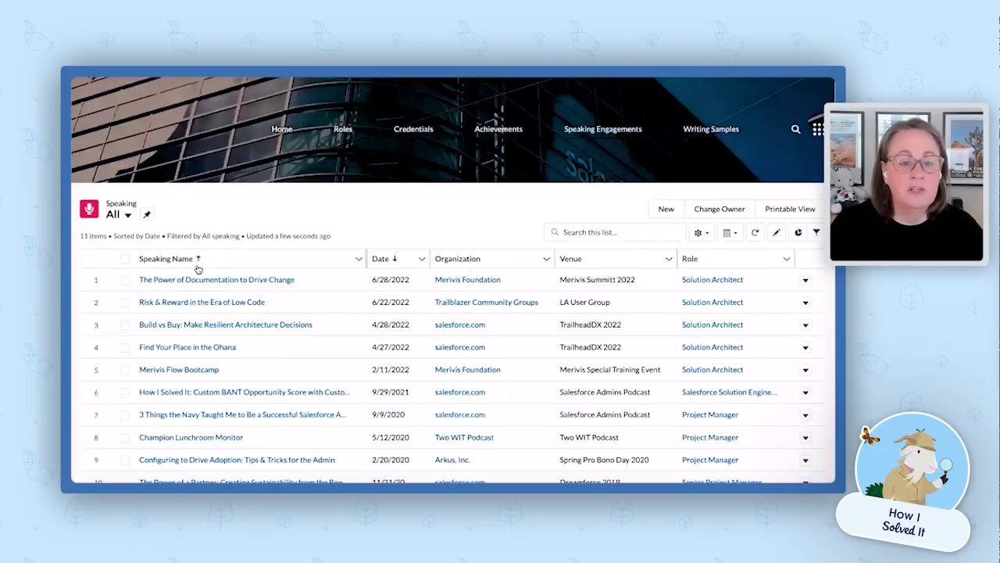
left_click(214, 303)
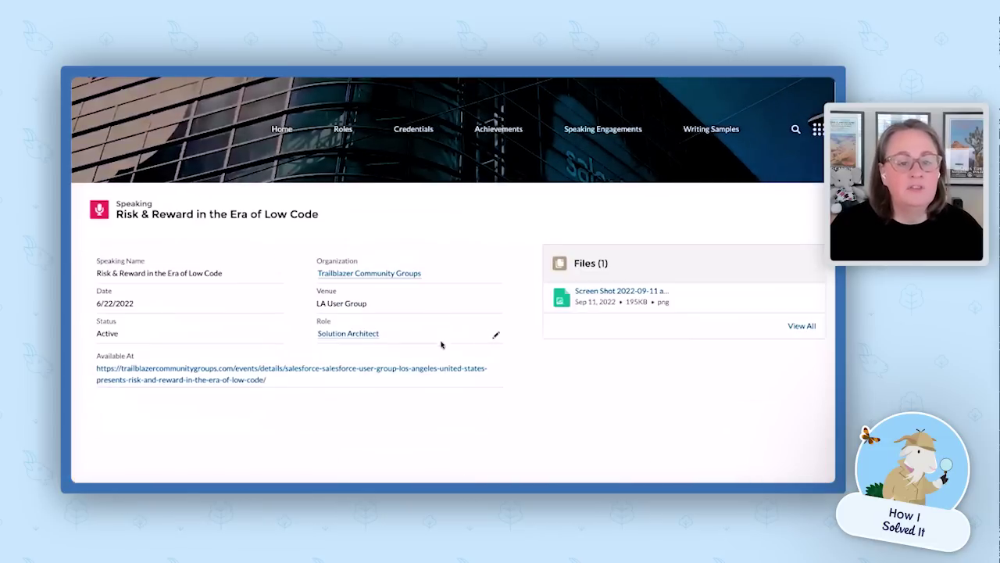
Step: Open the speaking engagement How I Solved It: Custom BANT Opportunity Score with Custom Metadata Types and view its details and image preview
left_click(592, 134)
scroll(481, 328, "down", 1)
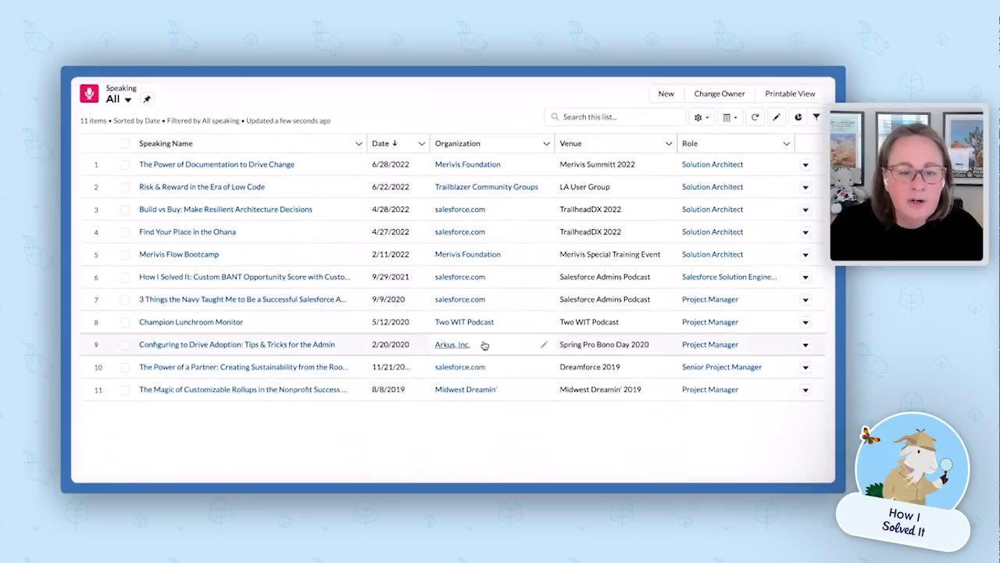
left_click(291, 279)
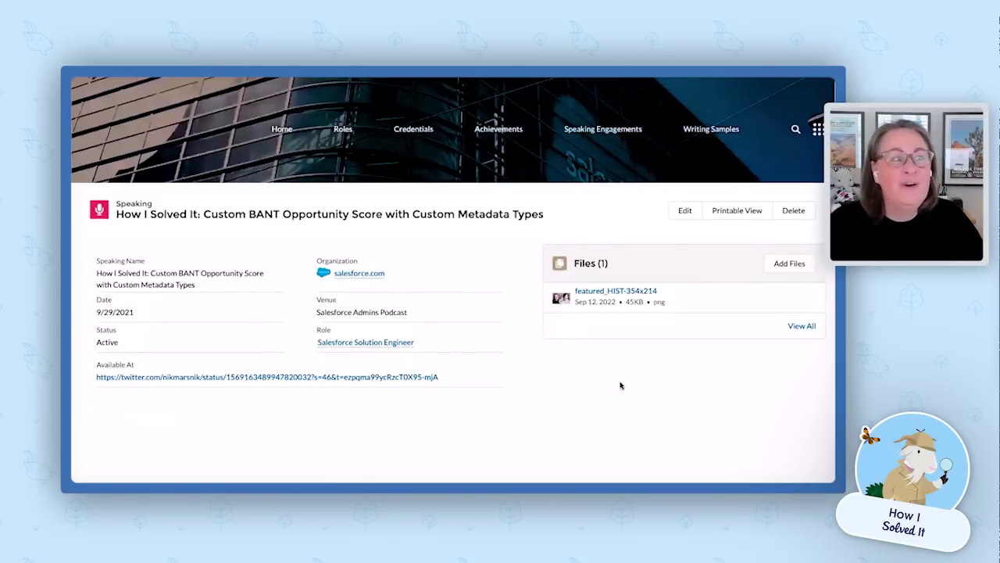
scroll(668, 410, "down", 1)
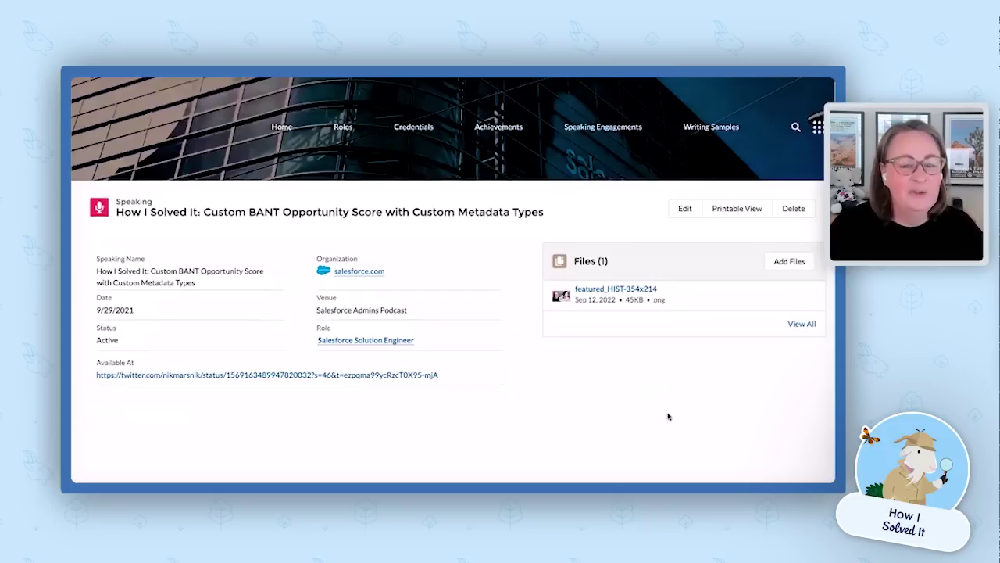
scroll(674, 400, "down", 3)
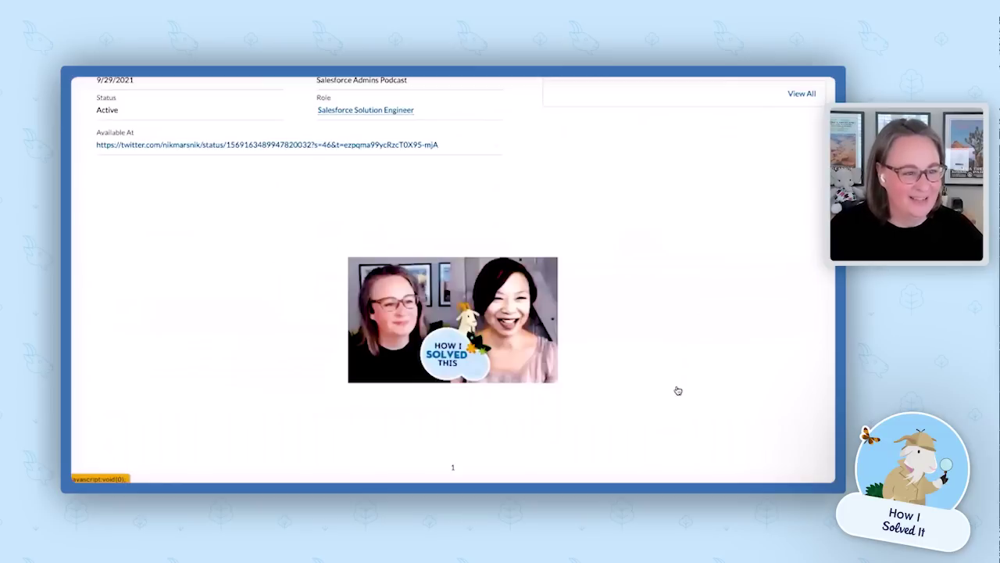
scroll(678, 390, "up", 3)
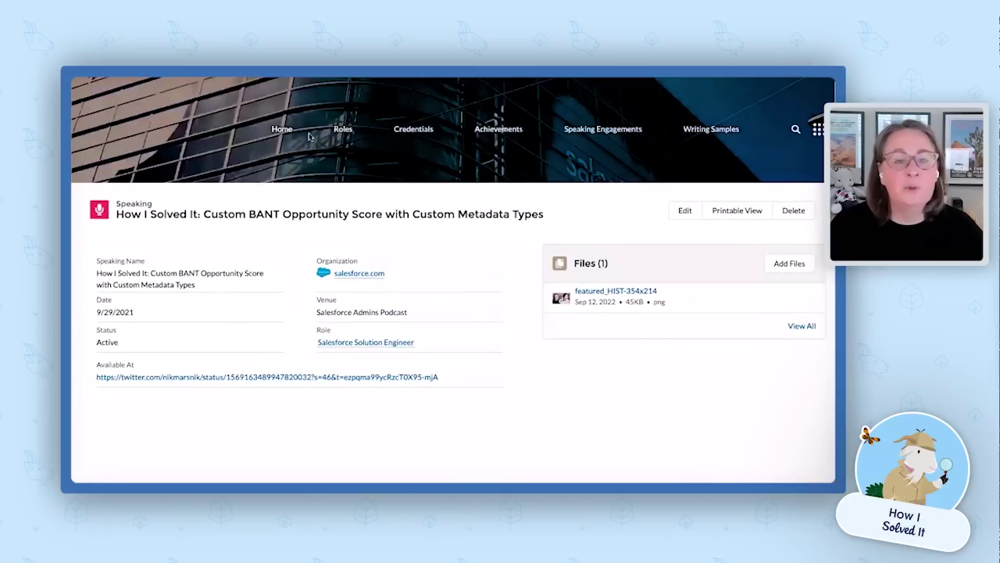
Step: Return to the resume site's home page and bring up the list of all roles
left_click(282, 130)
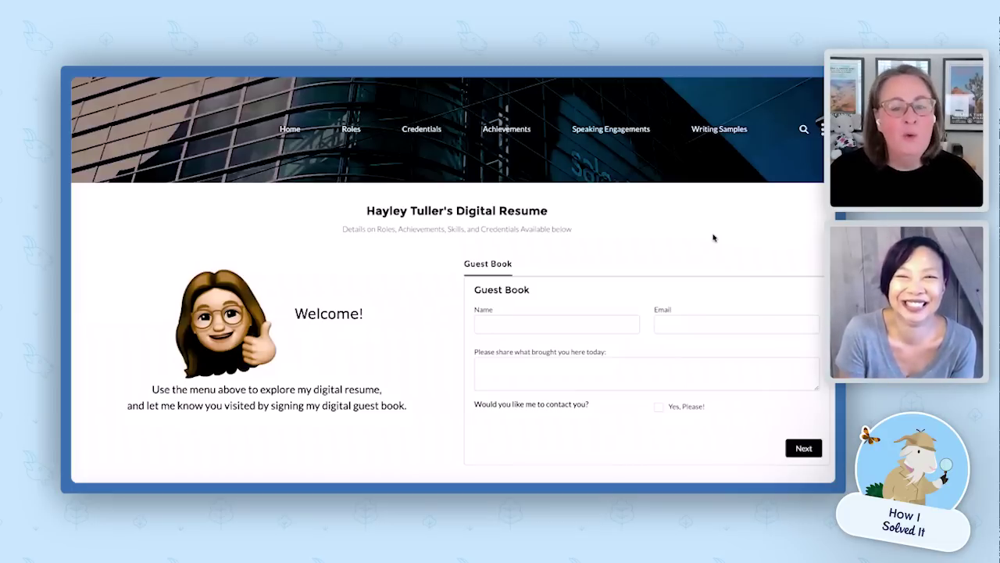
left_click(356, 131)
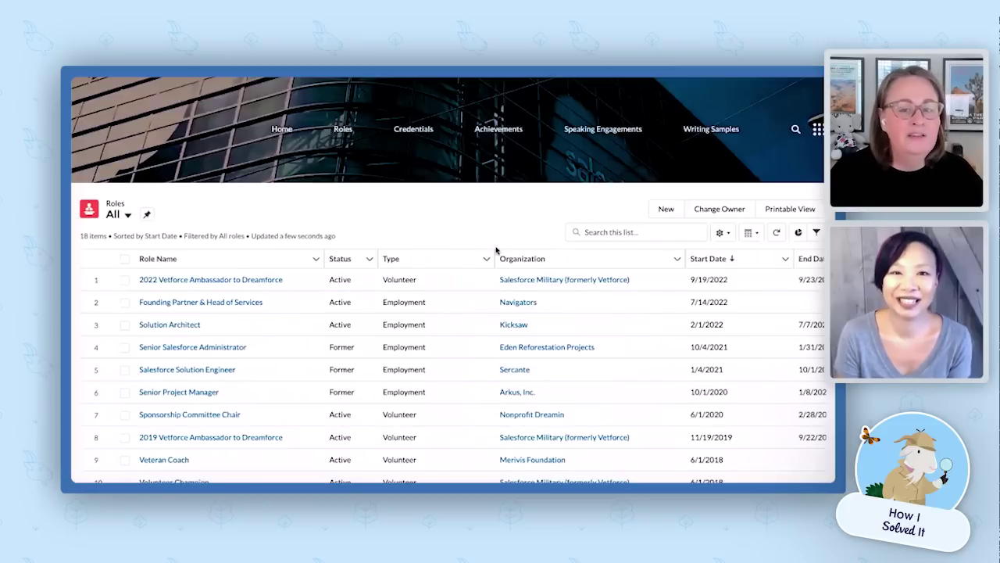